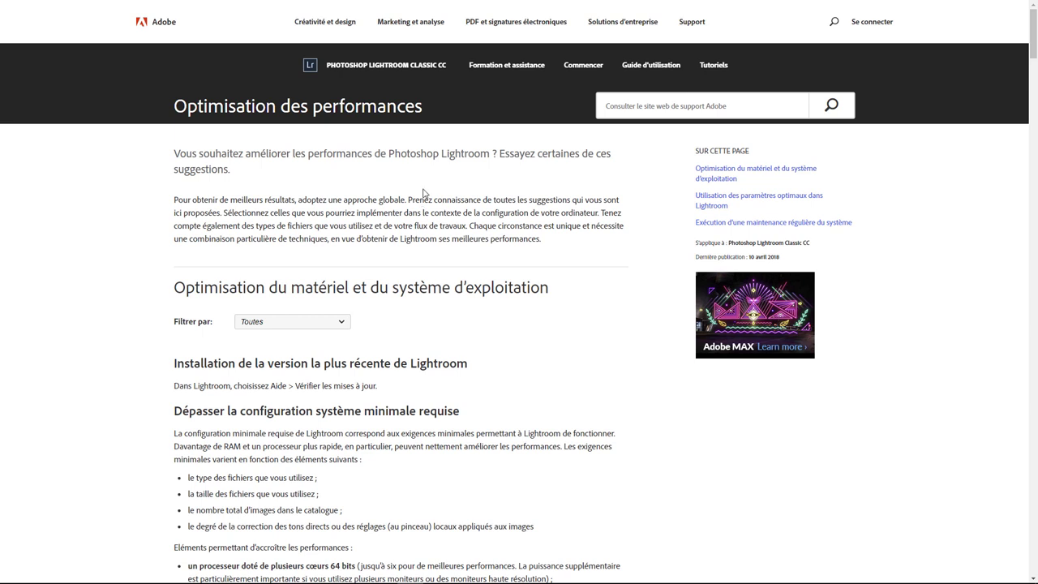
scroll(422, 192, "down", 1)
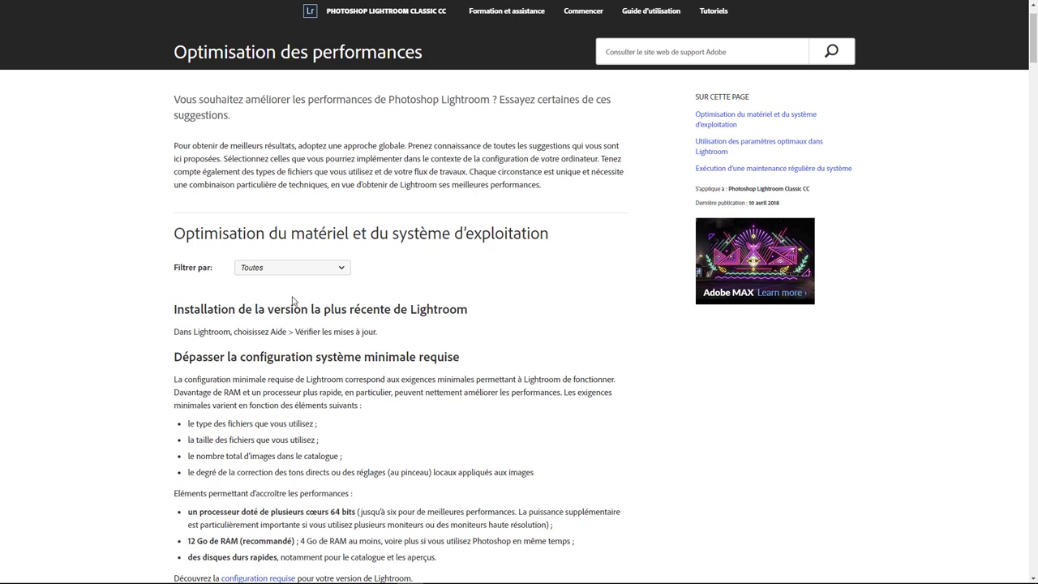
scroll(354, 303, "down", 1)
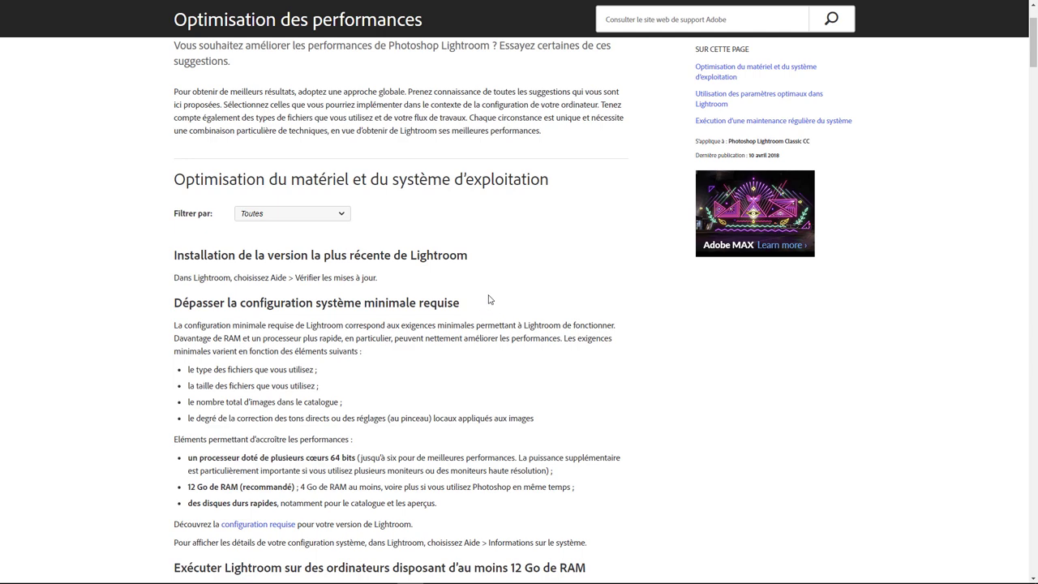
scroll(489, 299, "down", 1)
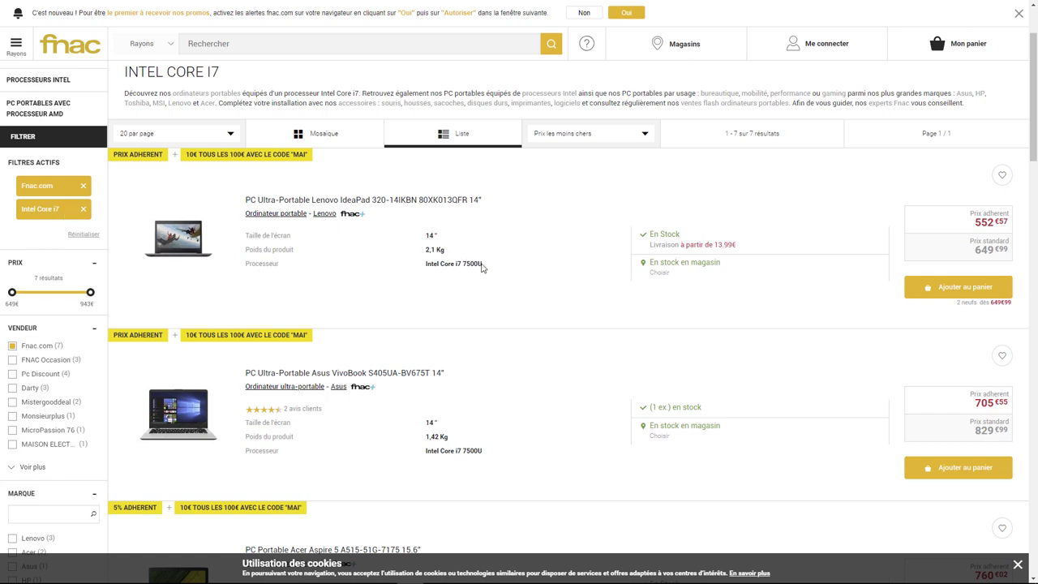
scroll(540, 293, "down", 5)
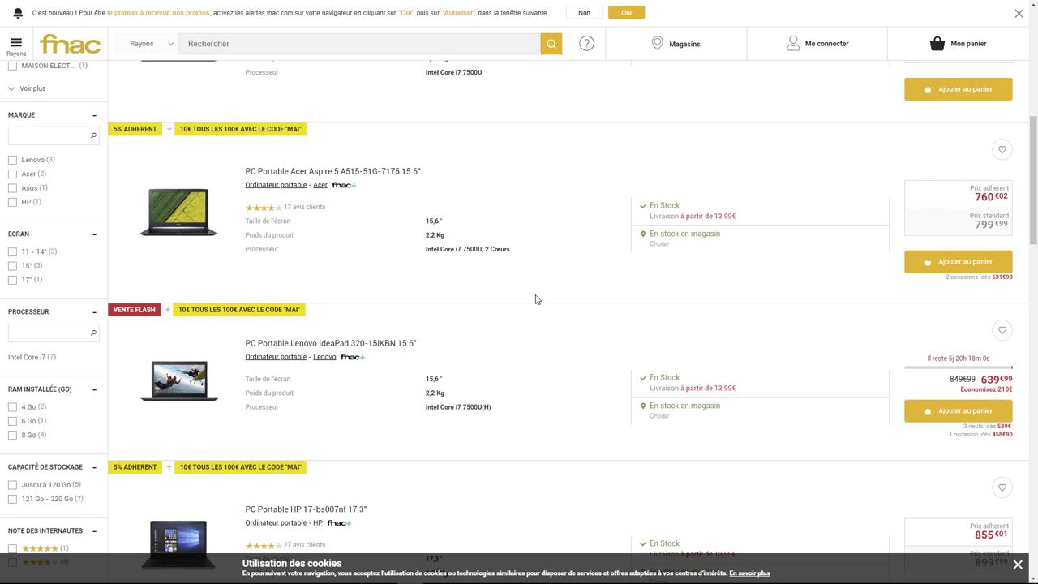
scroll(528, 310, "down", 1)
scroll(529, 311, "down", 2)
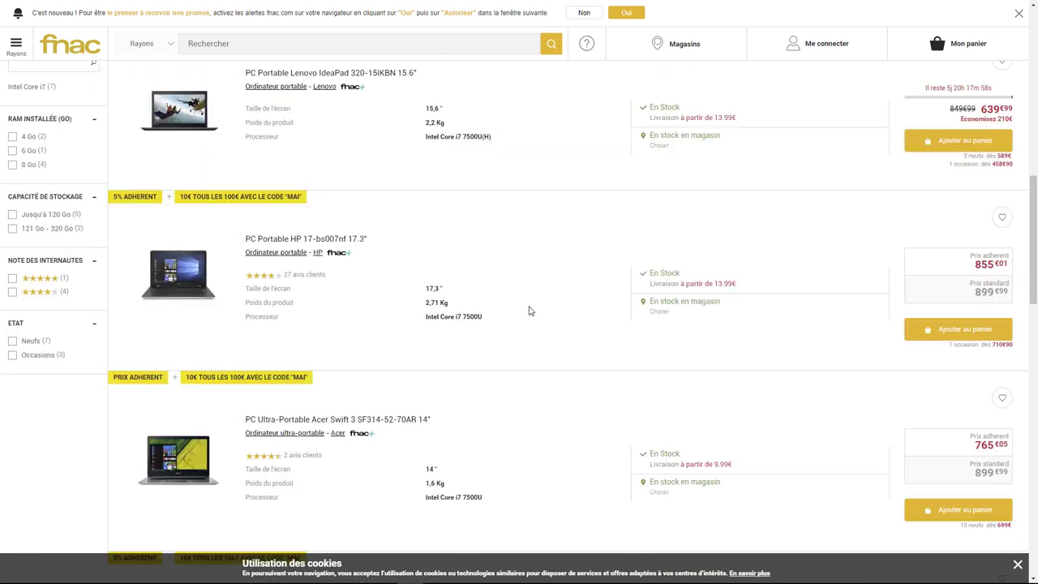
scroll(529, 310, "down", 2)
scroll(528, 310, "down", 1)
scroll(528, 311, "down", 1)
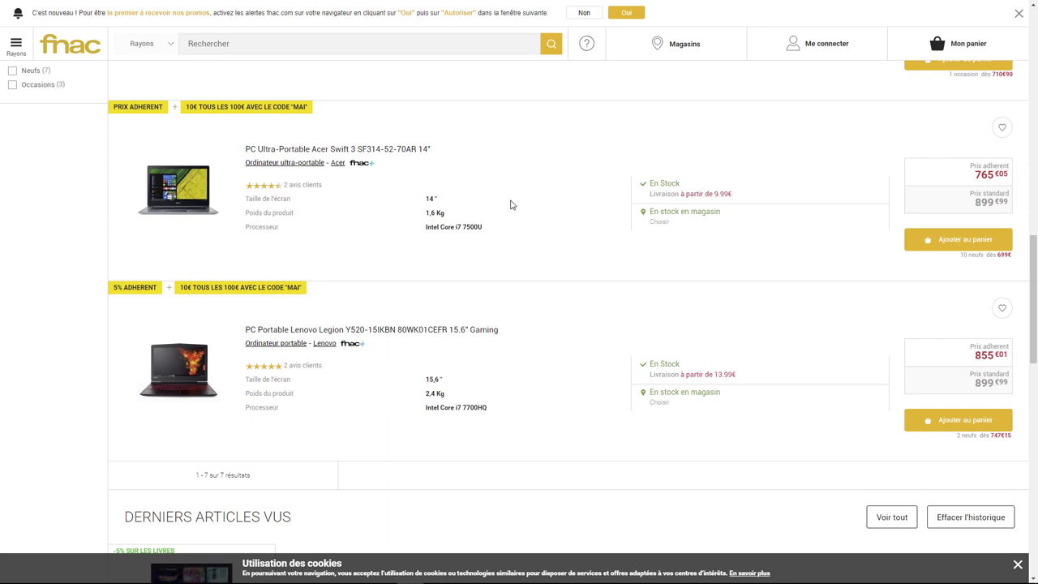
scroll(511, 205, "up", 3)
scroll(510, 204, "up", 3)
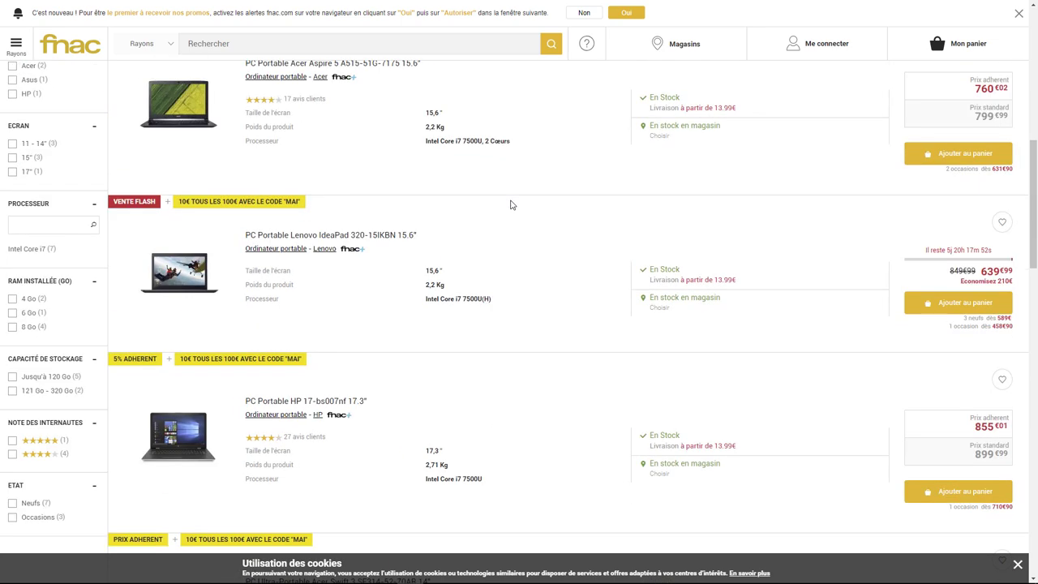
scroll(511, 204, "up", 2)
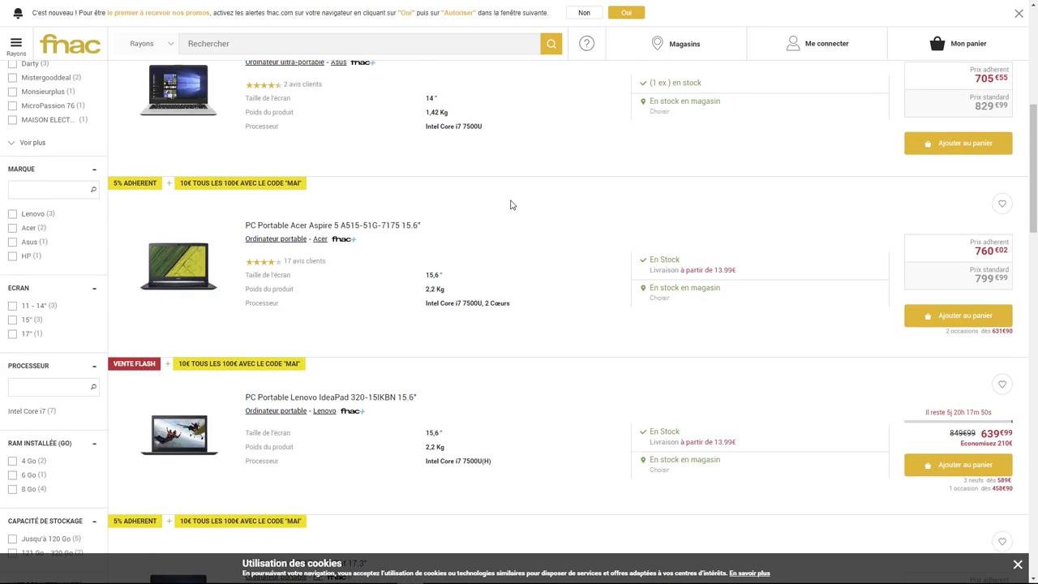
scroll(511, 204, "up", 1)
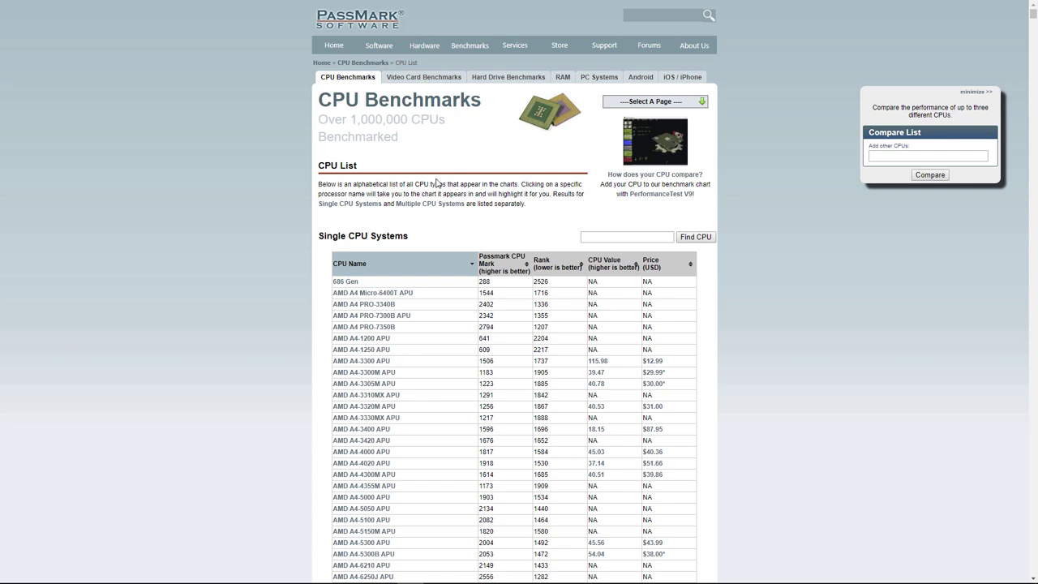
- Add the Intel Core i7-7500U, i7-7700HQ and i7-7700K to PassMark's compare list and compare them
left_click(899, 155)
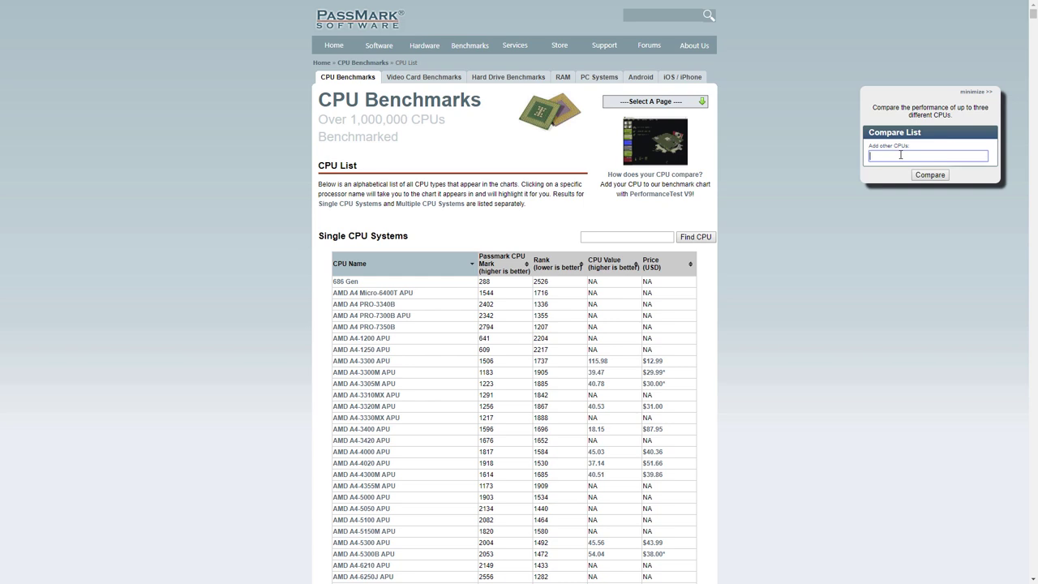
type("75")
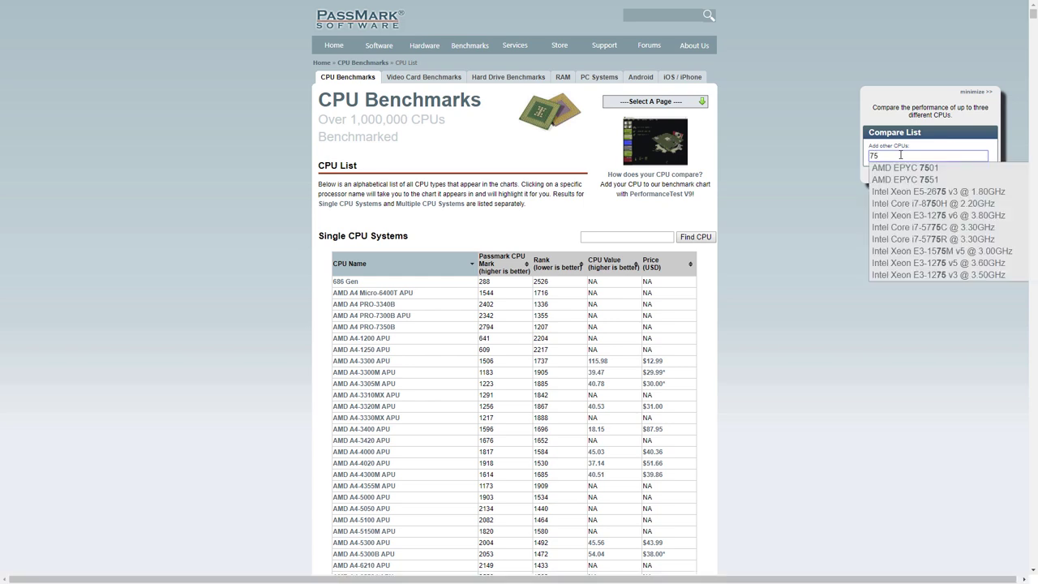
type("00")
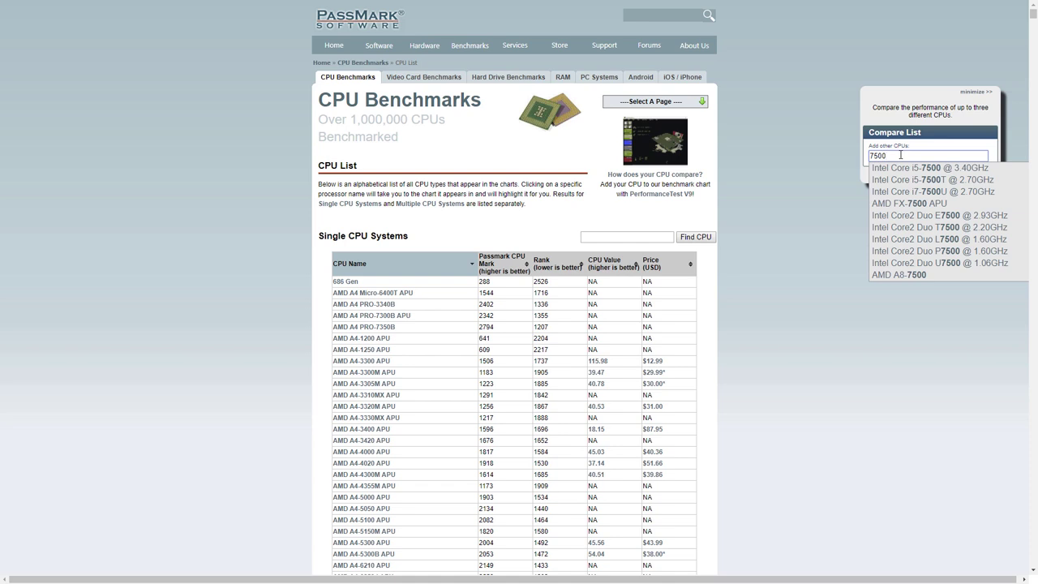
left_click(929, 191)
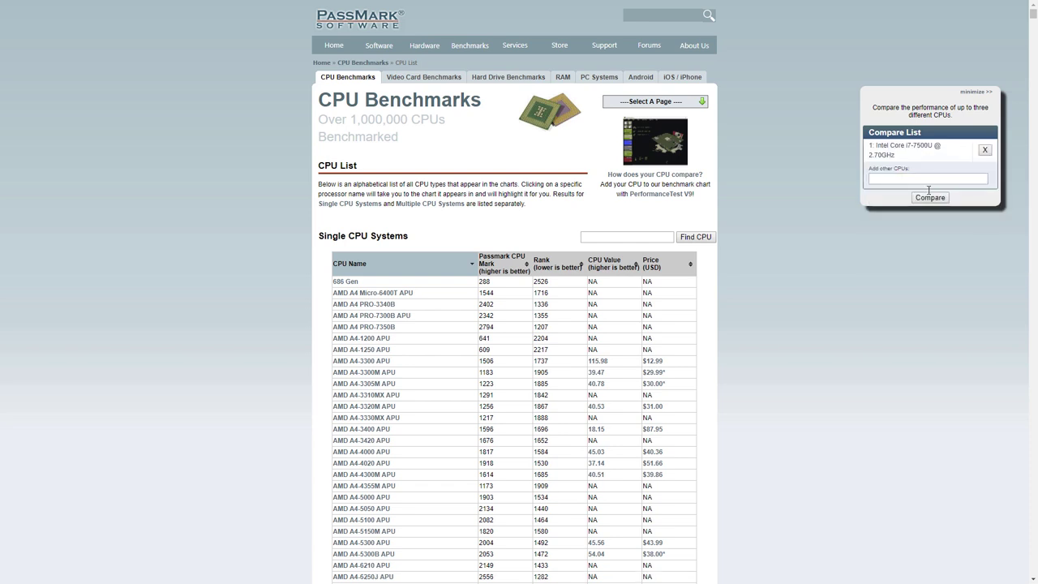
left_click(913, 178)
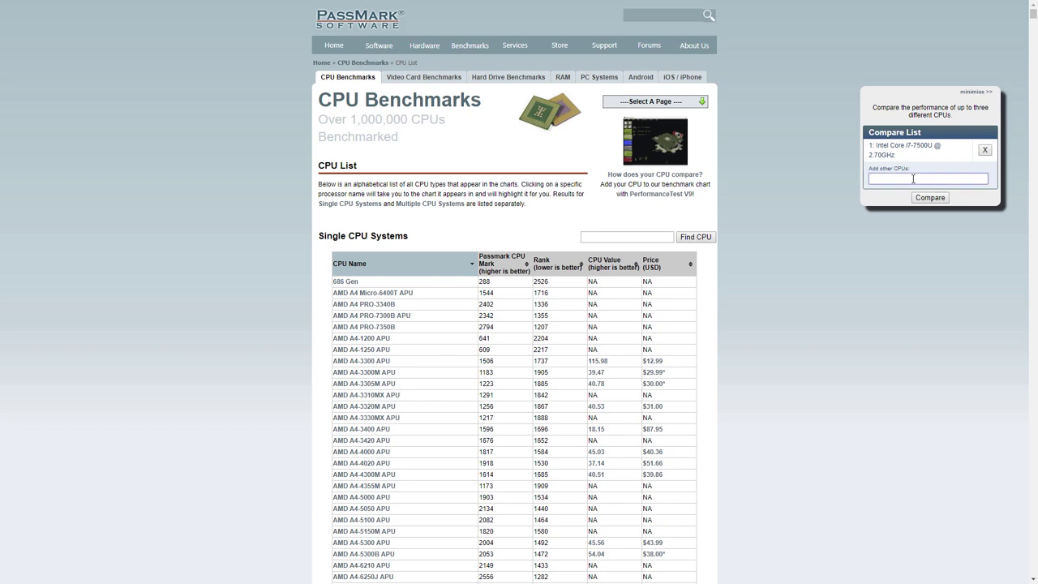
type("77")
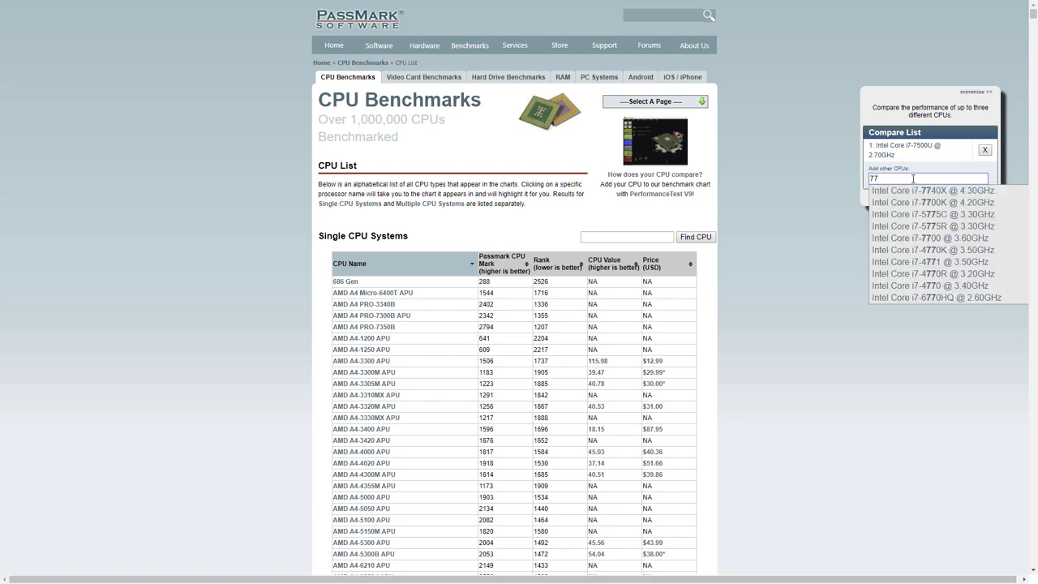
type("00")
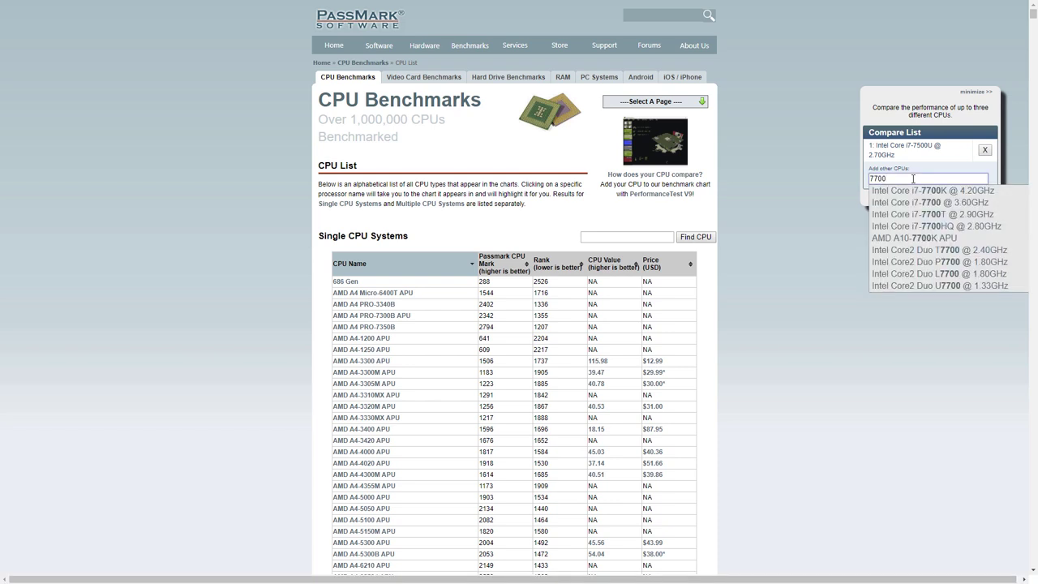
left_click(920, 227)
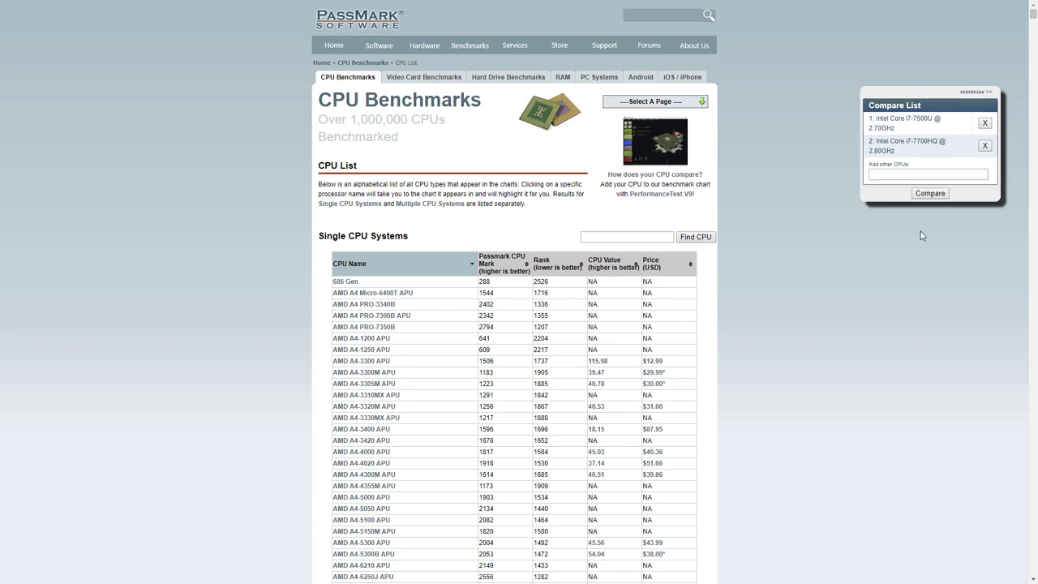
left_click(894, 174)
type("77")
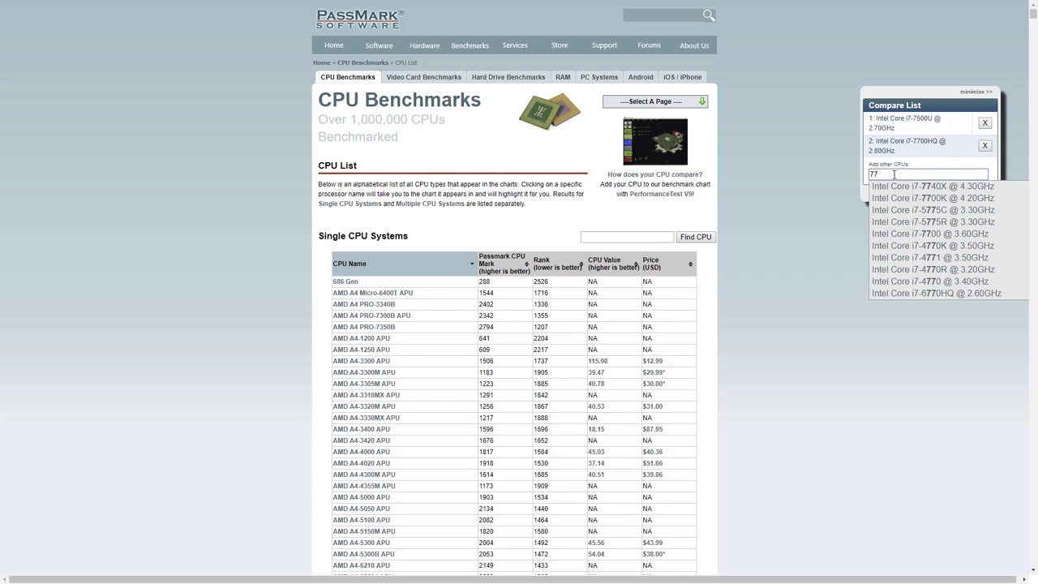
type("00")
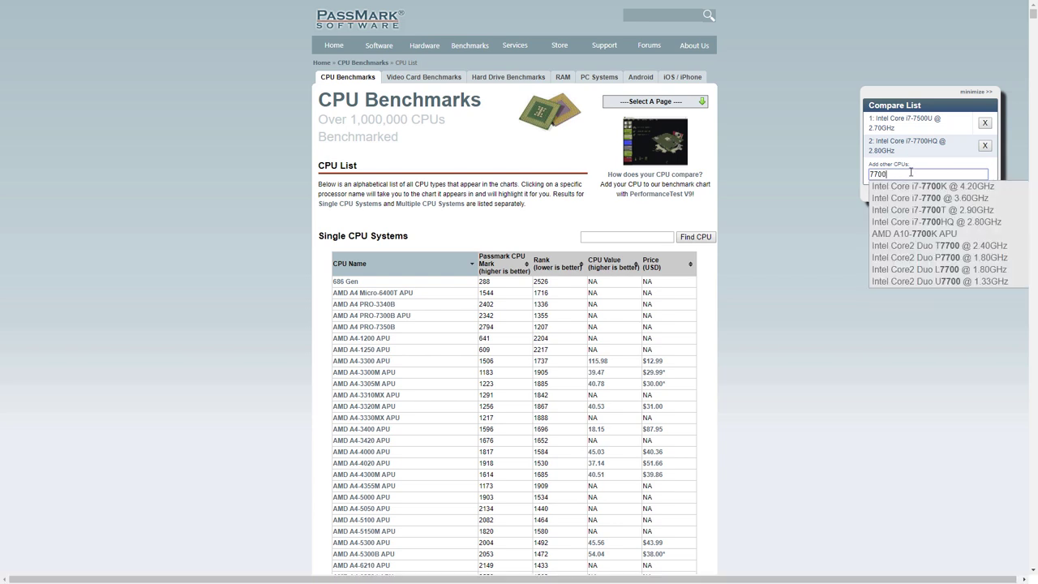
left_click(924, 186)
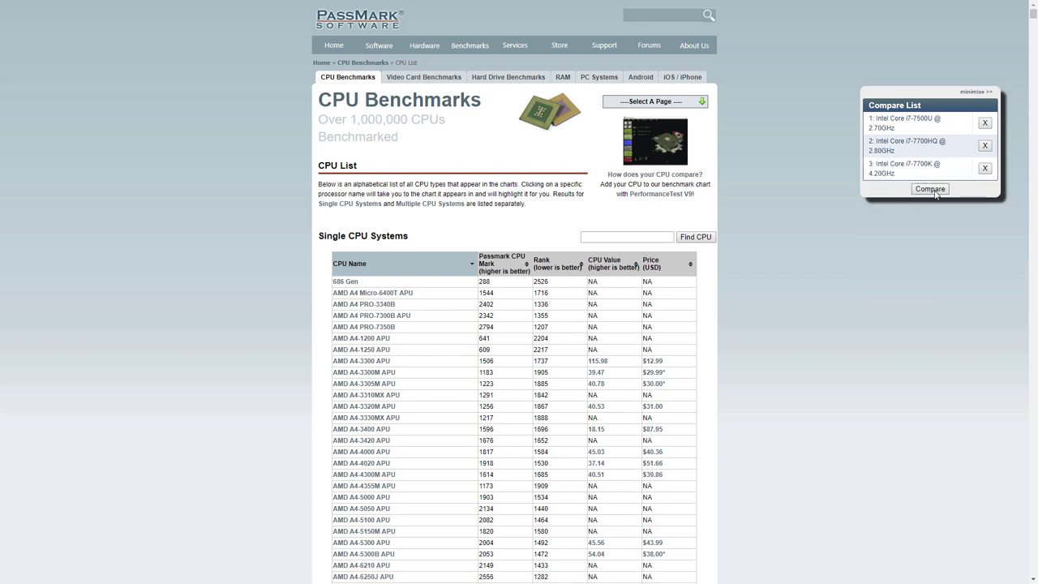
left_click(932, 190)
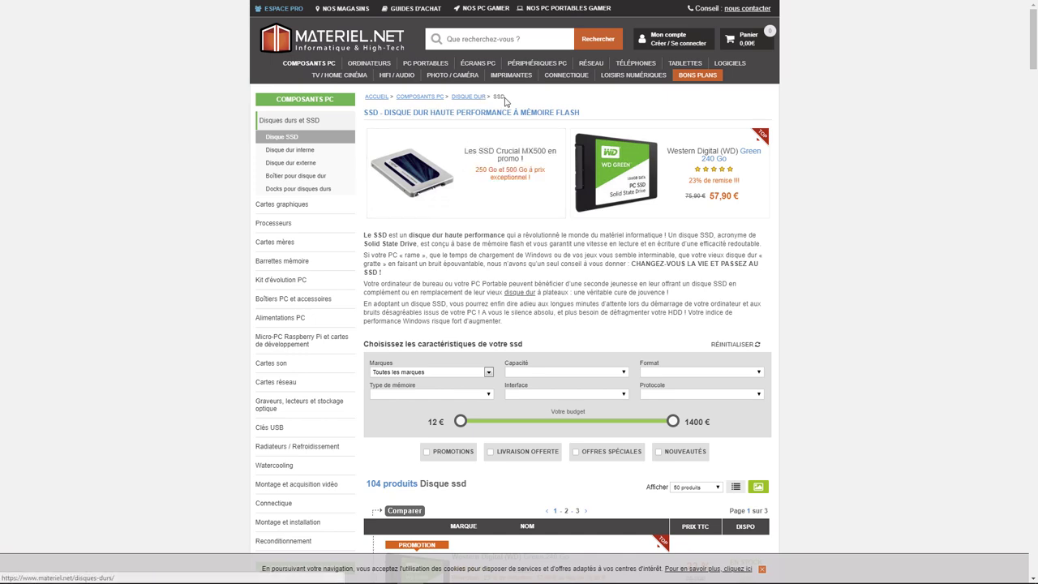
- Scroll the Materiel.net SSD listing down to the Crucial MX500 drives
scroll(504, 101, "down", 1)
scroll(487, 163, "down", 5)
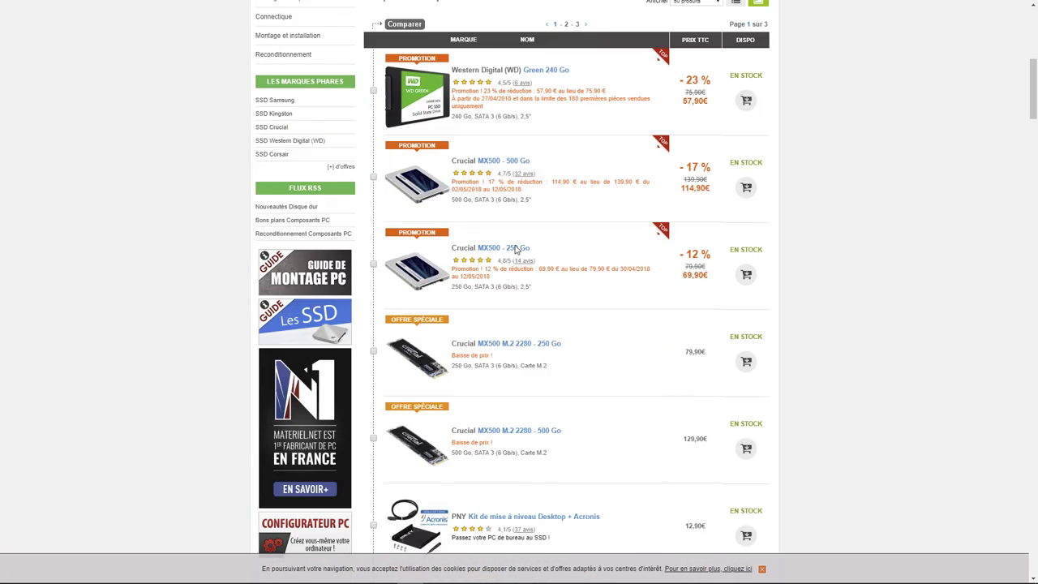
left_click(504, 162)
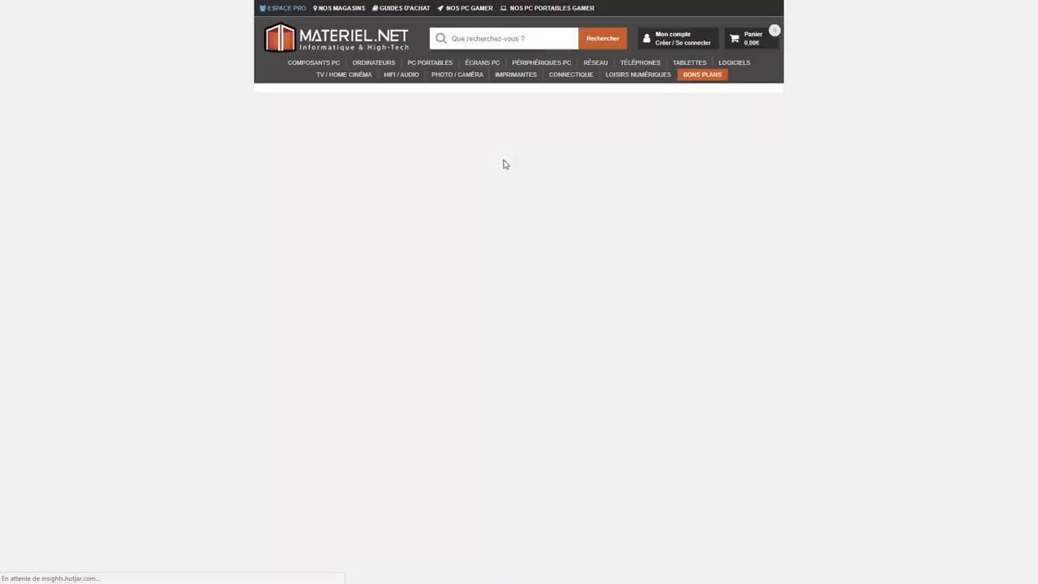
scroll(537, 195, "down", 4)
scroll(536, 194, "down", 3)
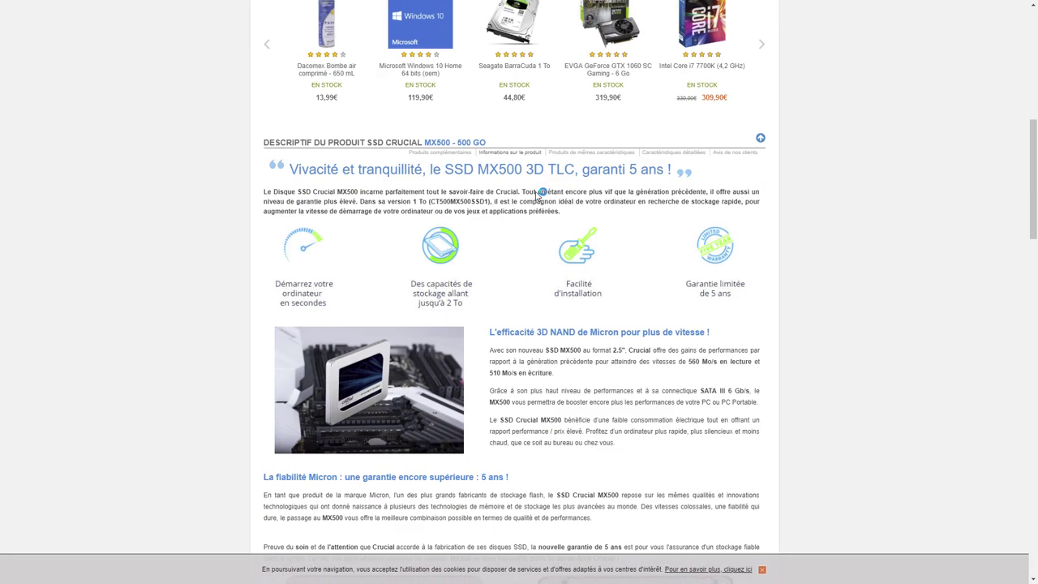
scroll(536, 195, "down", 3)
scroll(537, 194, "down", 5)
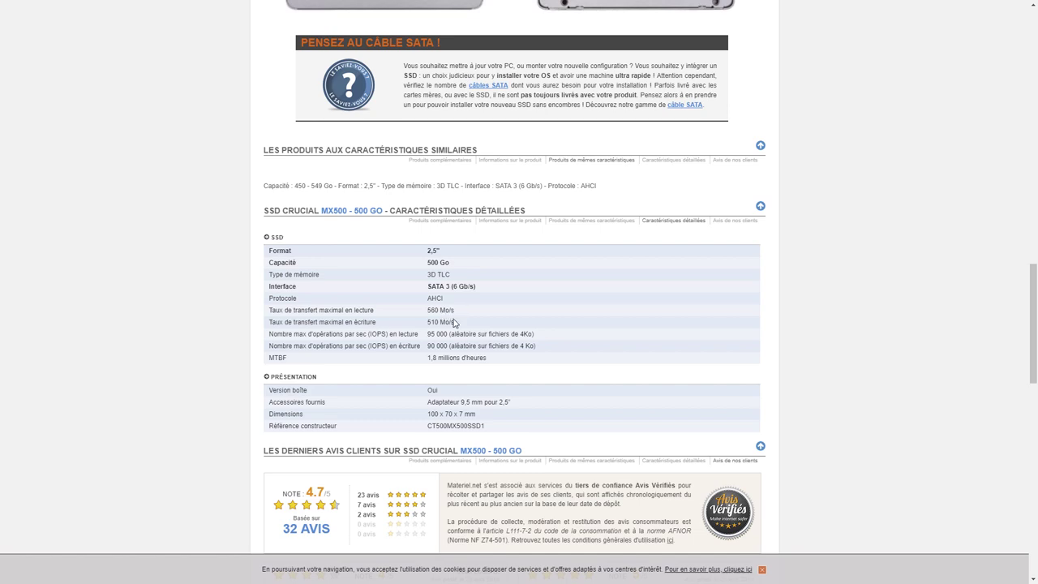
scroll(453, 322, "up", 5)
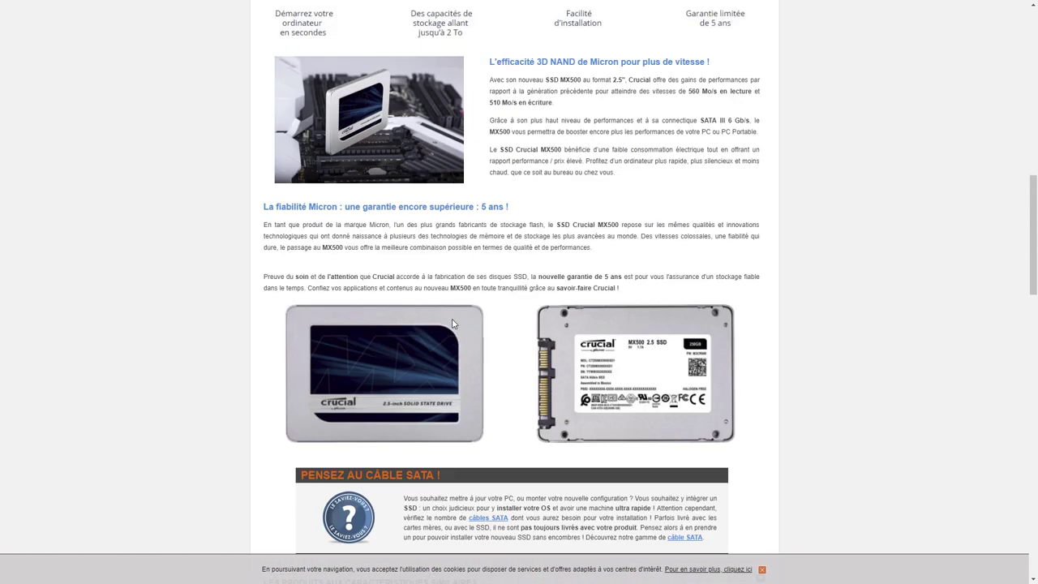
scroll(452, 323, "up", 5)
scroll(453, 322, "up", 5)
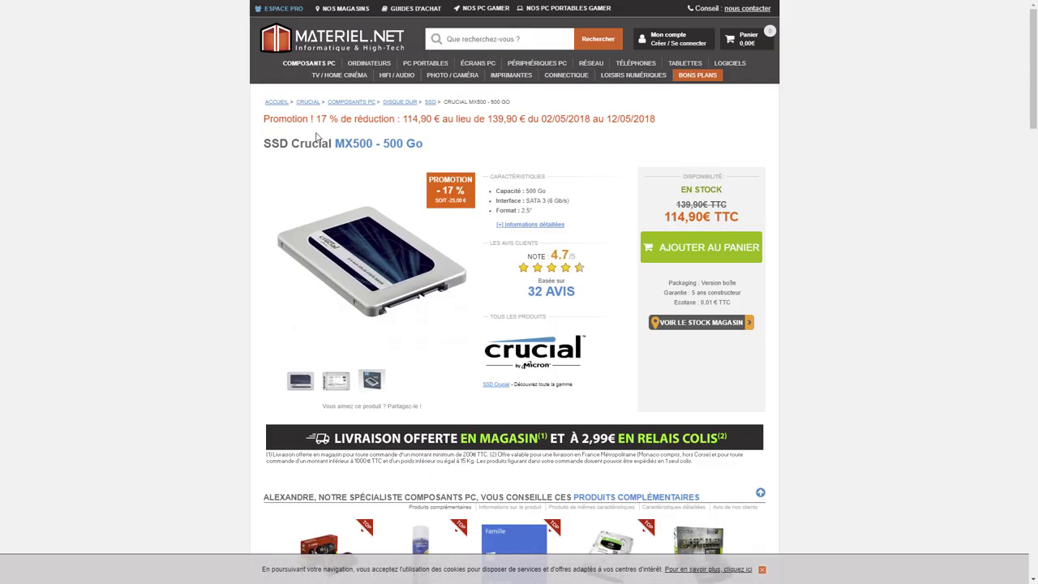
- Return to the SSD listing, filter it to Samsung drives, and scroll through the 20 results
left_click(430, 102)
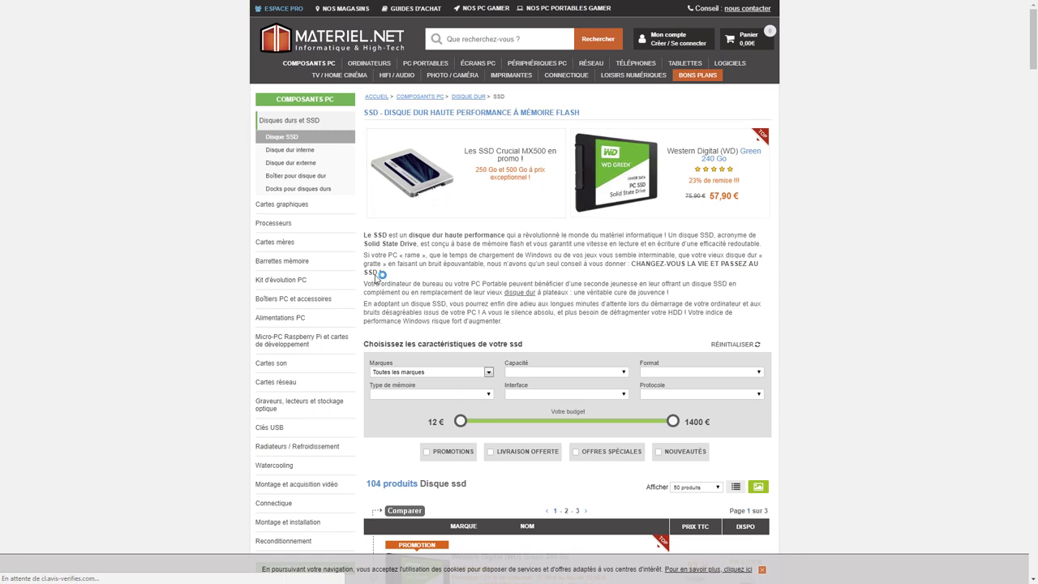
scroll(475, 308, "down", 3)
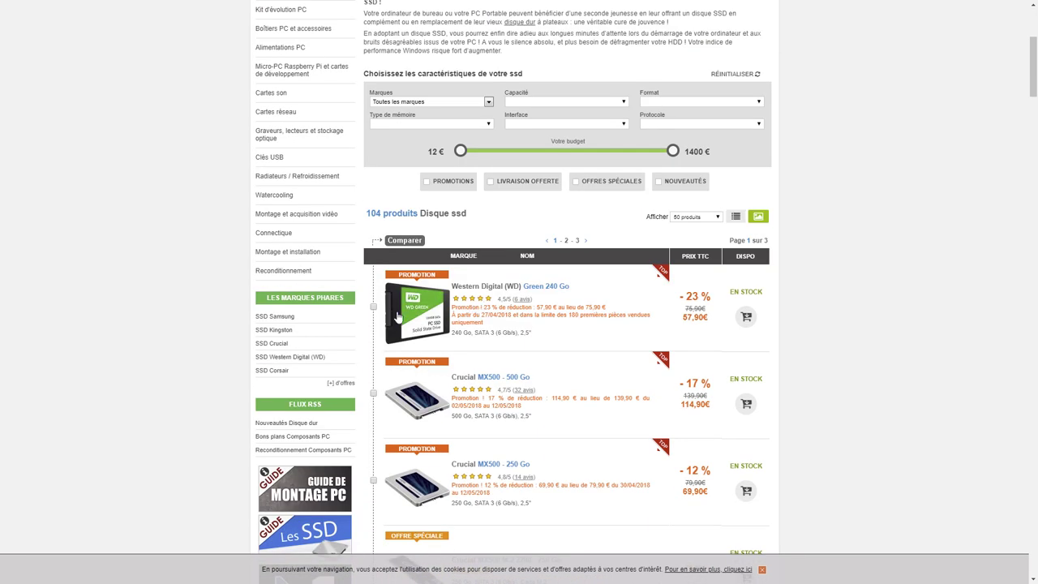
left_click(285, 316)
scroll(503, 235, "down", 2)
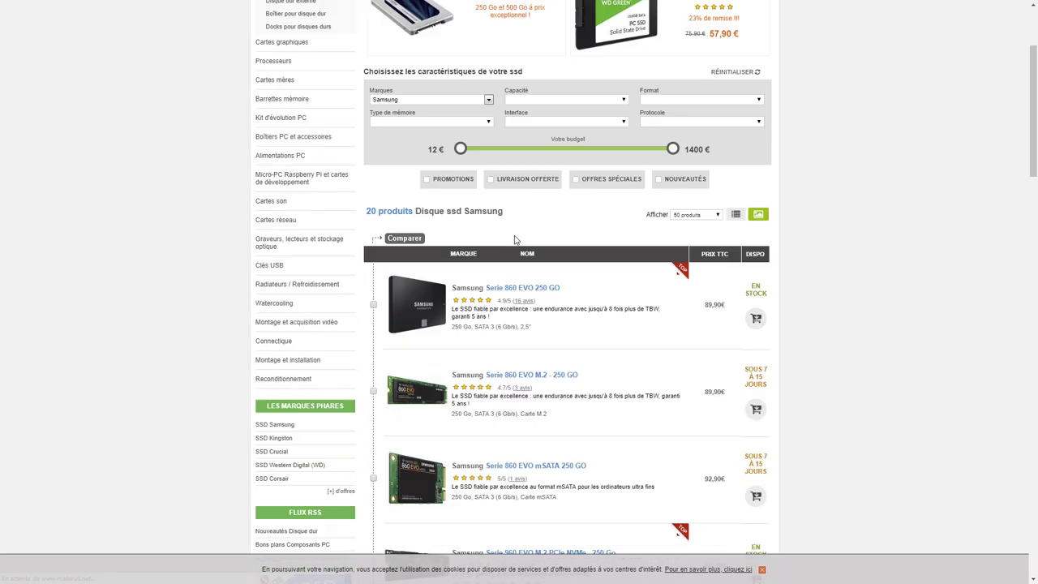
scroll(515, 236, "down", 1)
scroll(515, 237, "down", 3)
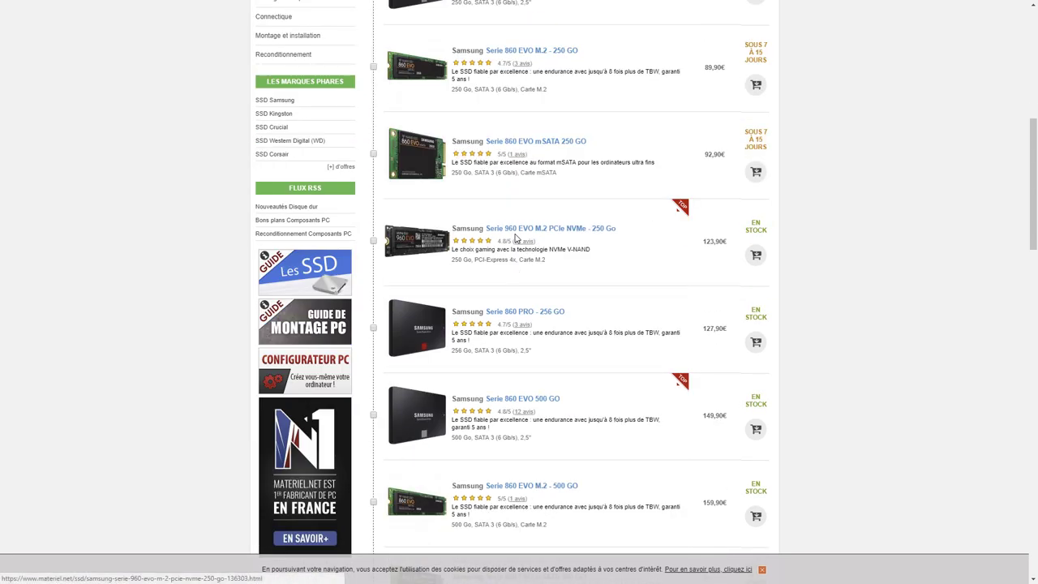
scroll(515, 236, "down", 3)
scroll(515, 238, "down", 3)
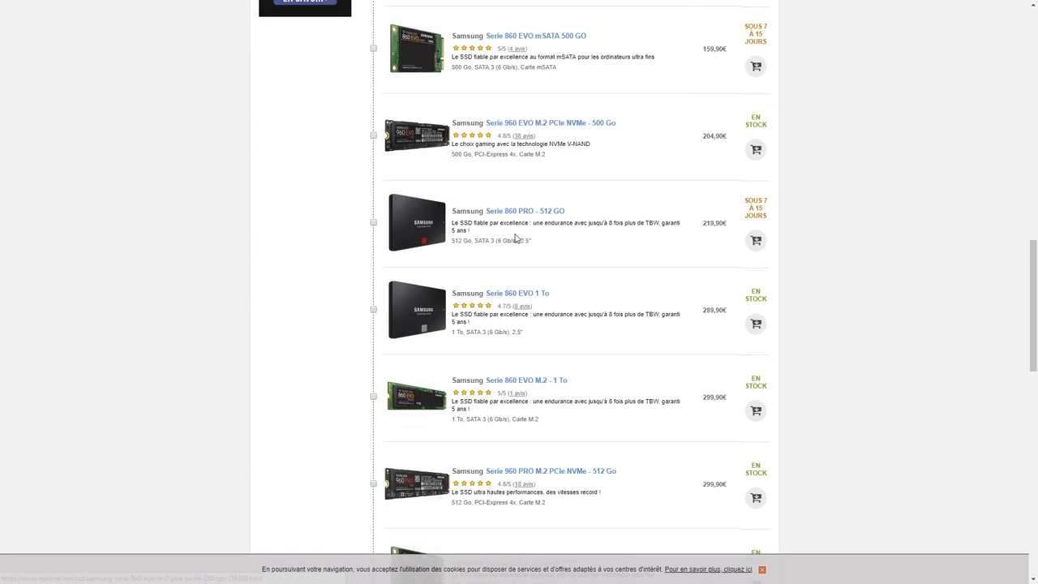
- Open the Samsung Serie 960 EVO M.2 PCIe NVMe 500 Go page and browse its specs
left_click(405, 143)
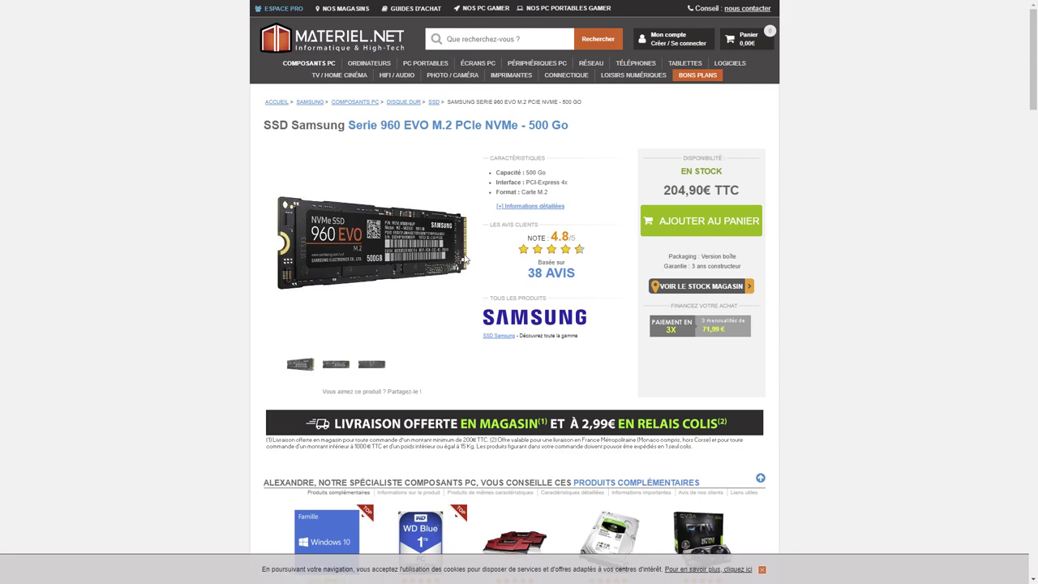
scroll(478, 245, "down", 3)
scroll(479, 246, "down", 2)
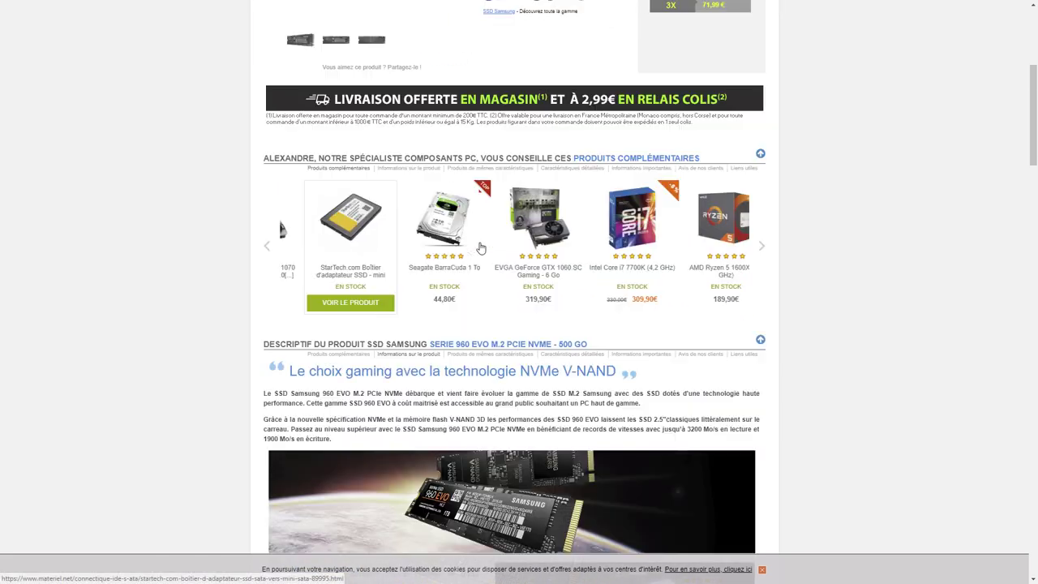
scroll(479, 246, "down", 7)
scroll(479, 246, "down", 4)
scroll(479, 246, "down", 1)
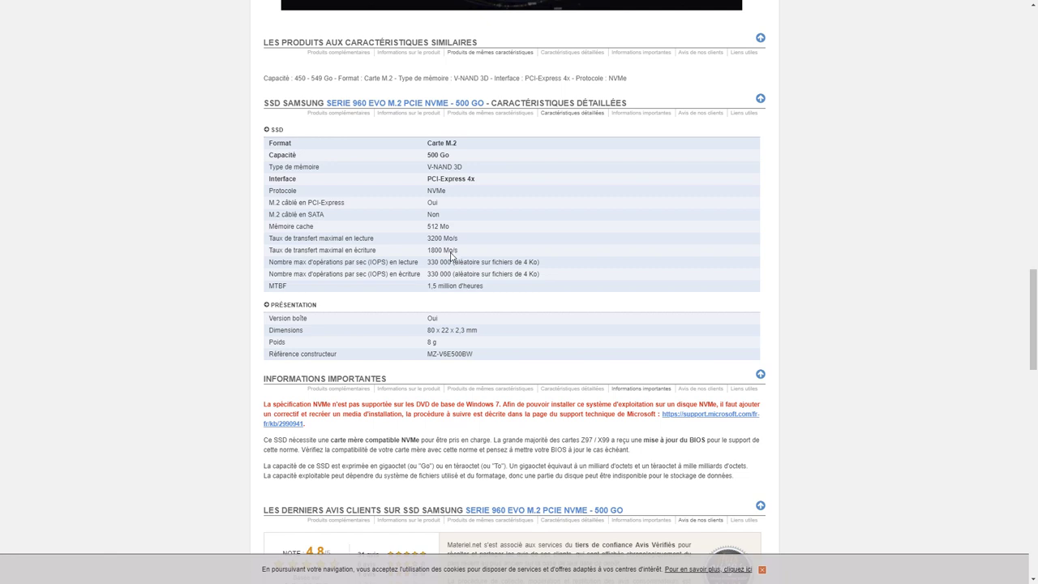
scroll(486, 239, "up", 5)
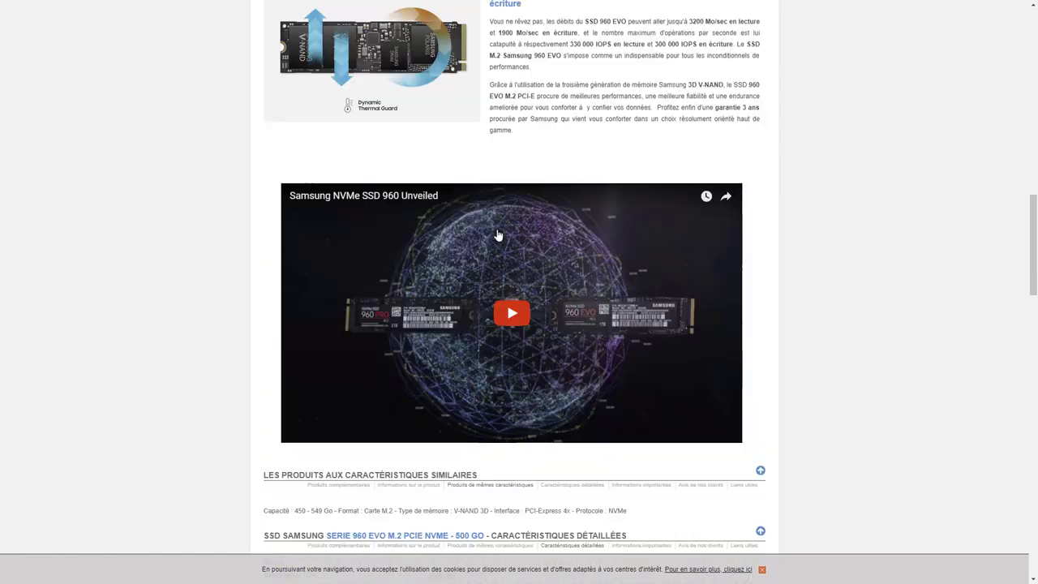
scroll(490, 234, "up", 5)
scroll(496, 229, "up", 5)
scroll(496, 232, "up", 5)
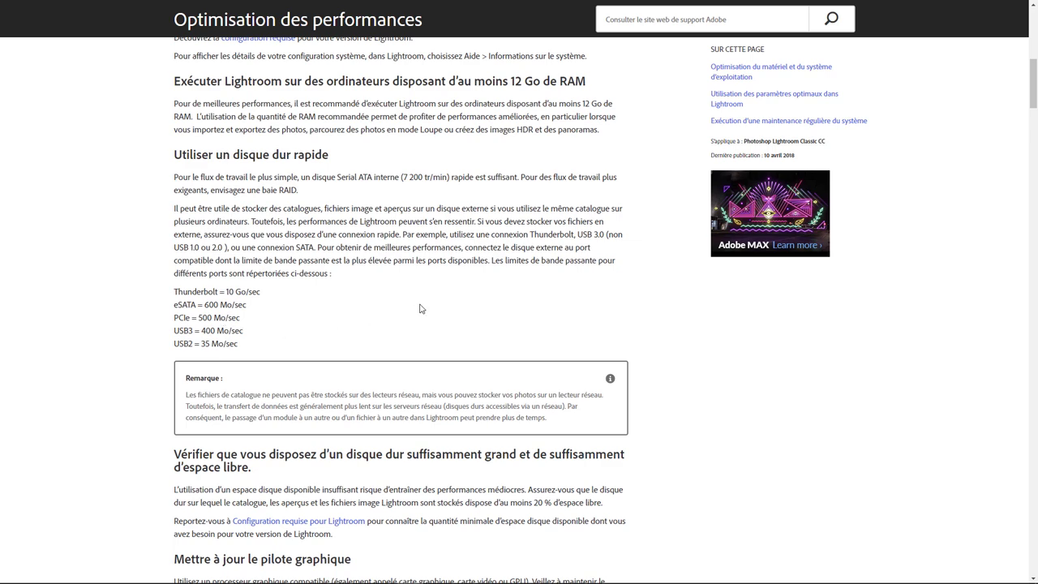
scroll(420, 308, "down", 3)
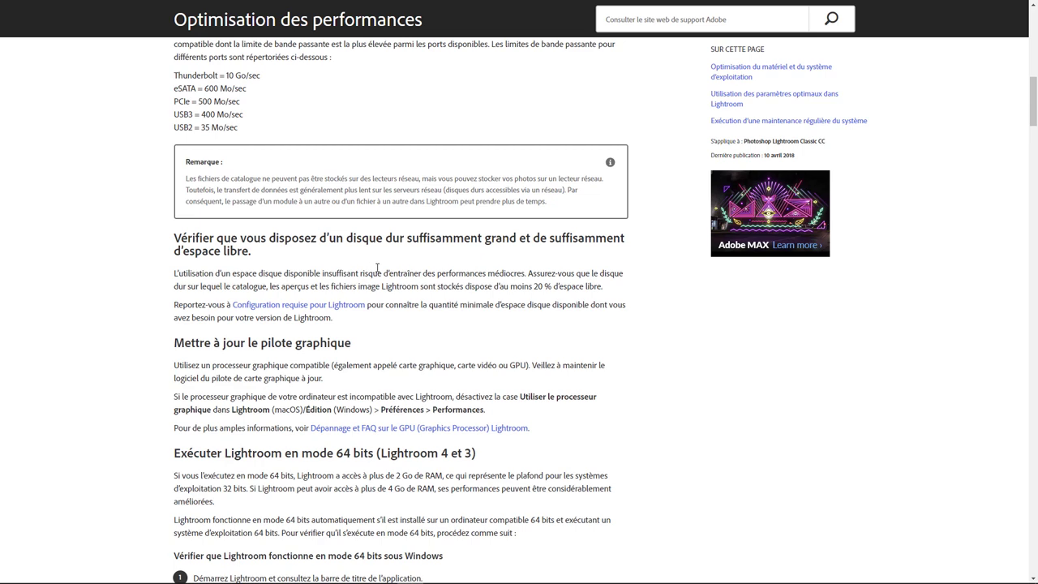
- Scroll through the help page's GPU and 64-bit sections
scroll(383, 267, "down", 2)
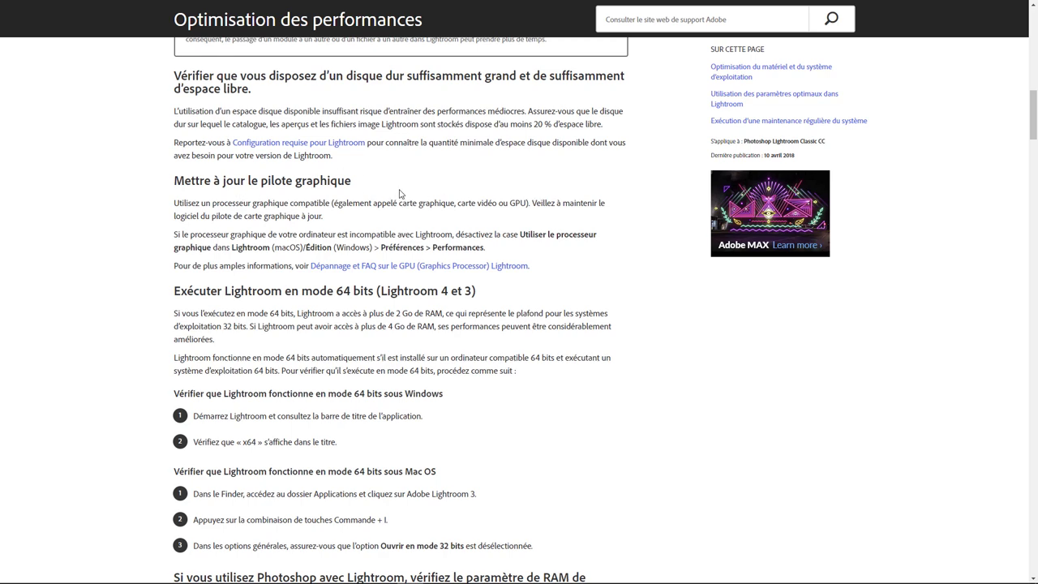
scroll(399, 193, "down", 2)
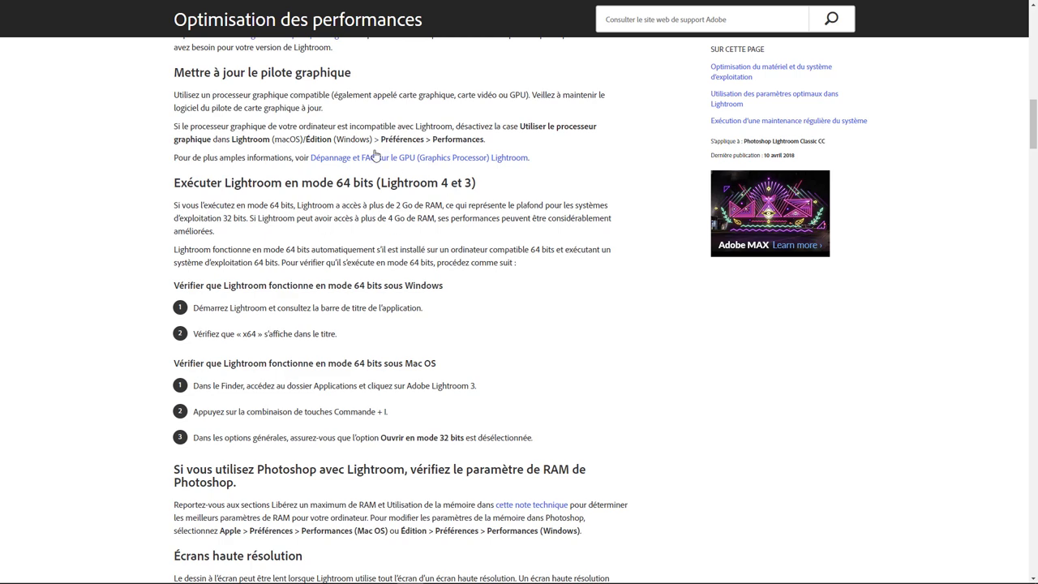
scroll(408, 201, "down", 3)
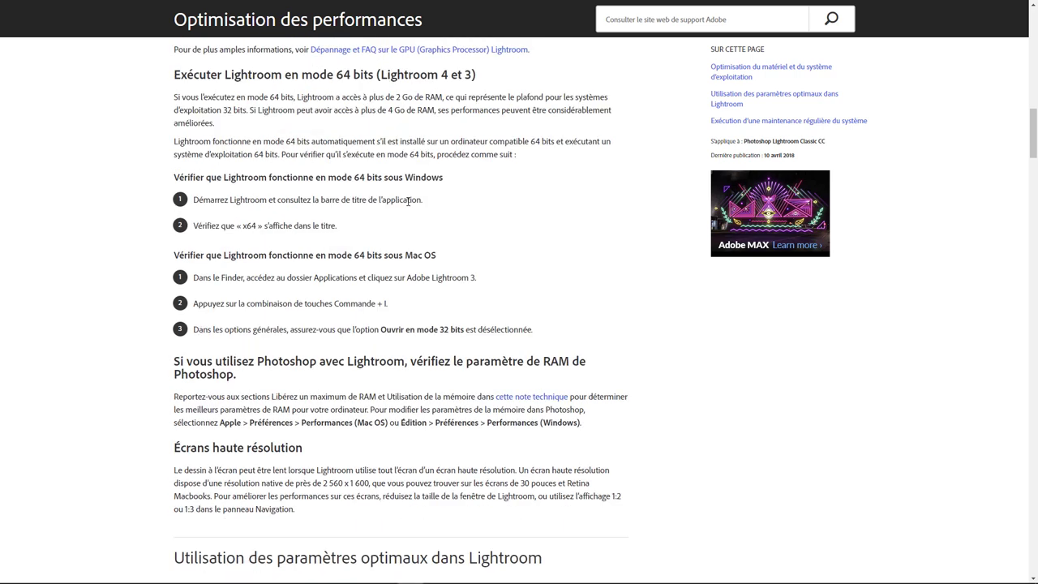
scroll(408, 201, "down", 4)
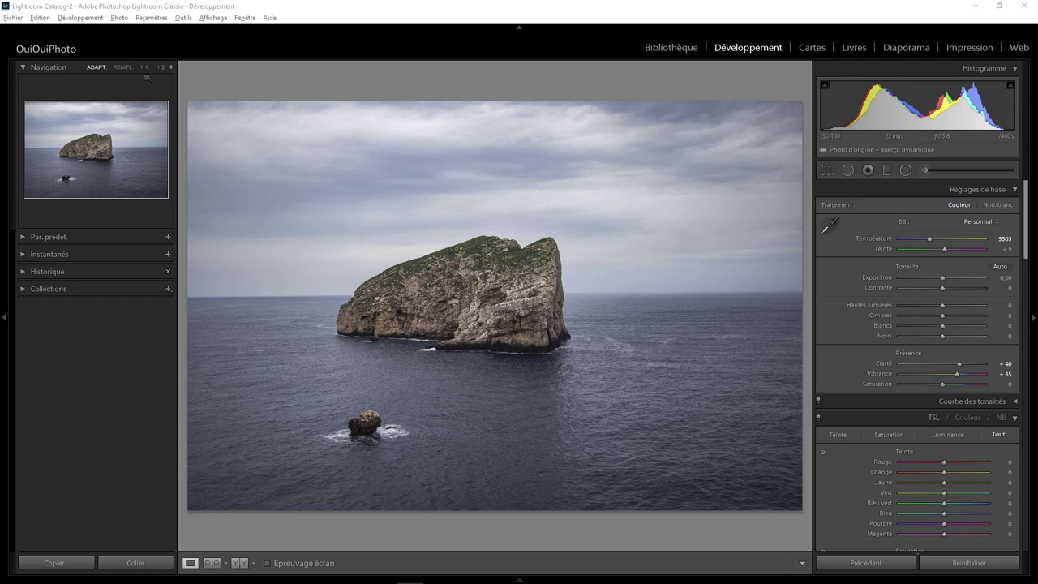
- Zoom to 1:1 on the ridge and paint its sky edge with an Adjustment Brush at exposure −1.92
left_click(144, 67)
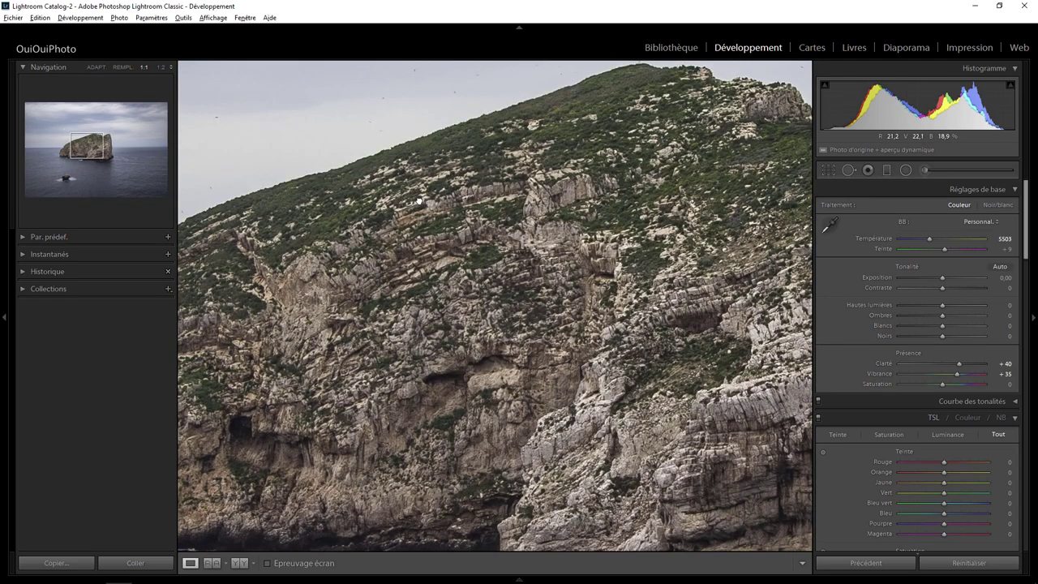
mouse_move(408, 162)
left_mouse_down()
mouse_move(486, 363)
mouse_move(486, 346)
left_mouse_up()
left_click(925, 170)
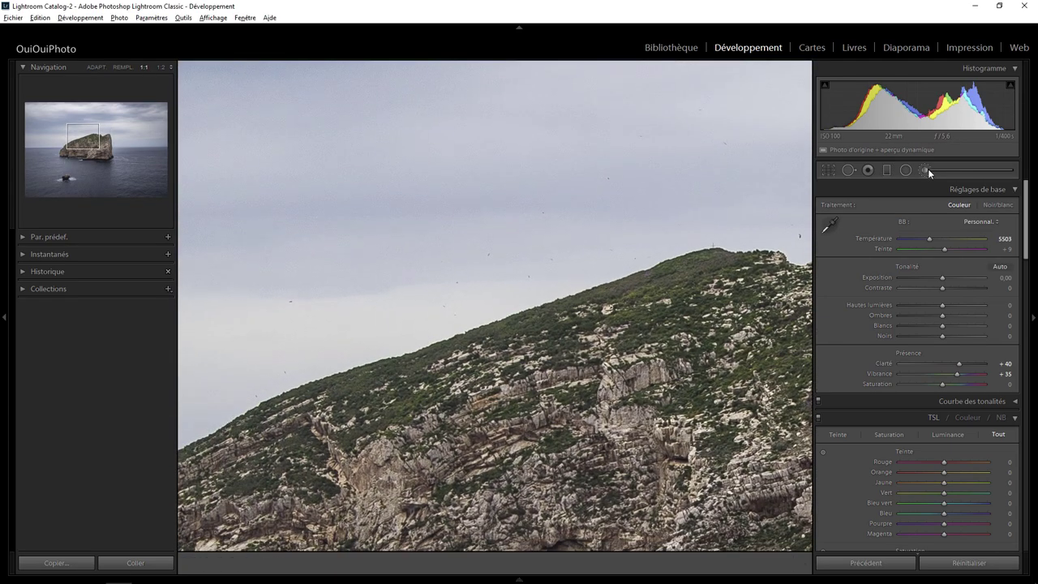
left_click_drag(936, 246, 914, 245)
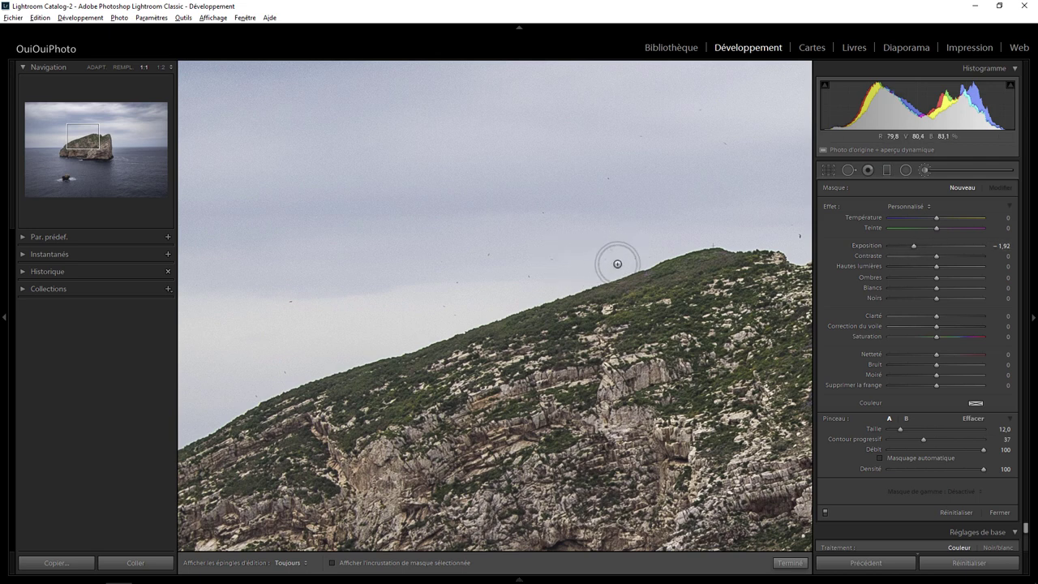
key("h")
mouse_move(611, 260)
left_mouse_down()
mouse_move(245, 376)
mouse_move(394, 342)
mouse_move(603, 267)
mouse_move(660, 236)
mouse_move(657, 248)
left_mouse_up()
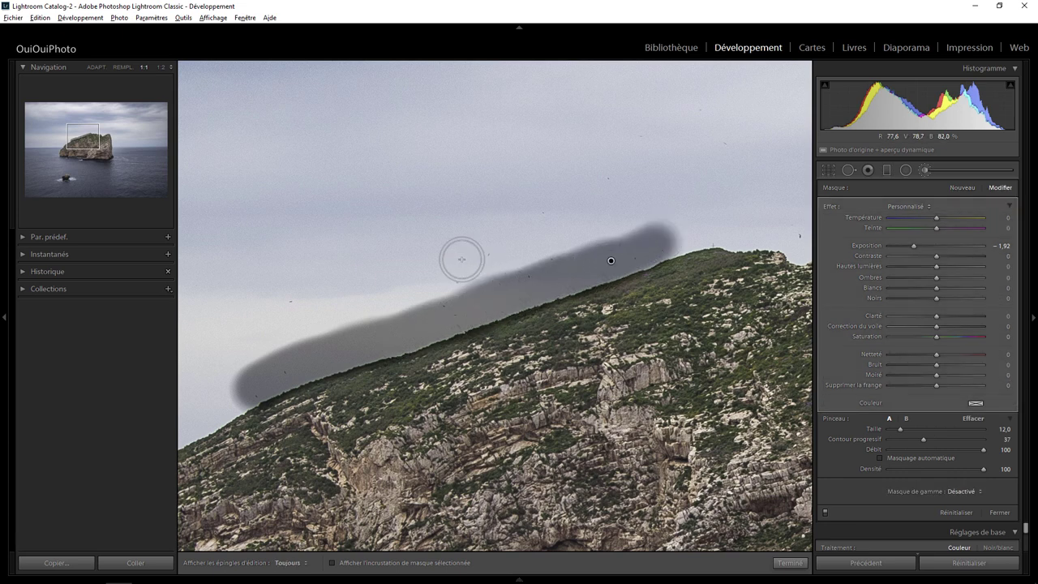
- Switch the Navigator to 1:2 and extend the darkening stroke further left along the ridge
left_click(161, 66)
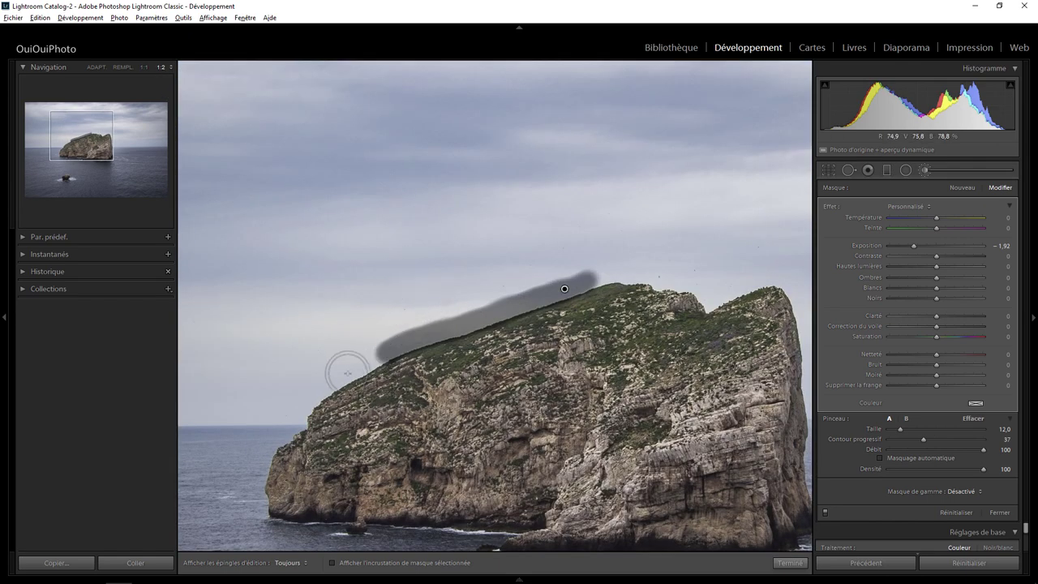
mouse_move(333, 367)
left_mouse_down()
mouse_move(352, 357)
mouse_move(339, 358)
left_mouse_up()
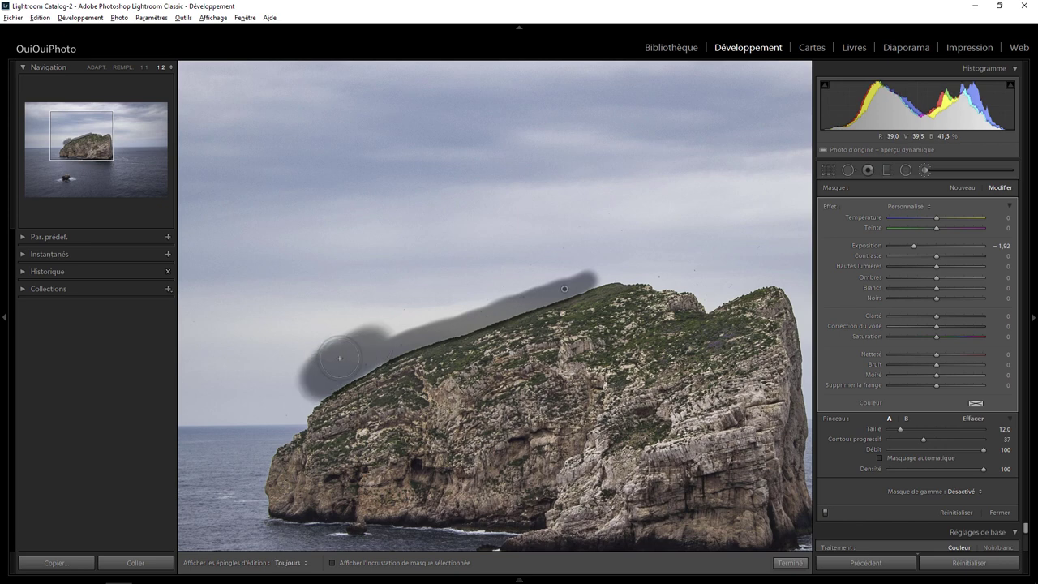
key("h")
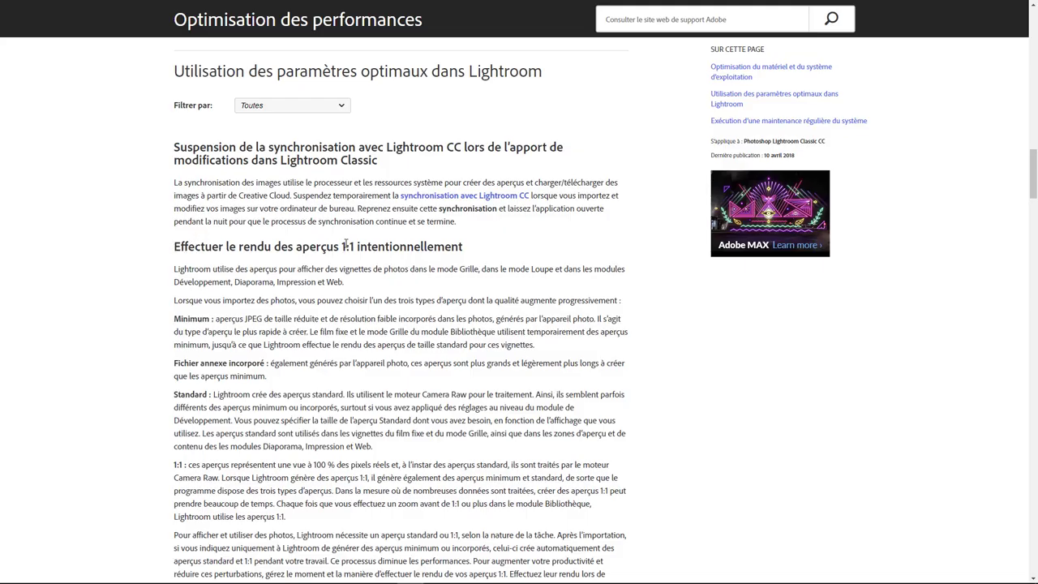
- Highlight '1:1 intentionnellement' in the heading about rendering 1:1 previews
left_click_drag(341, 246, 472, 251)
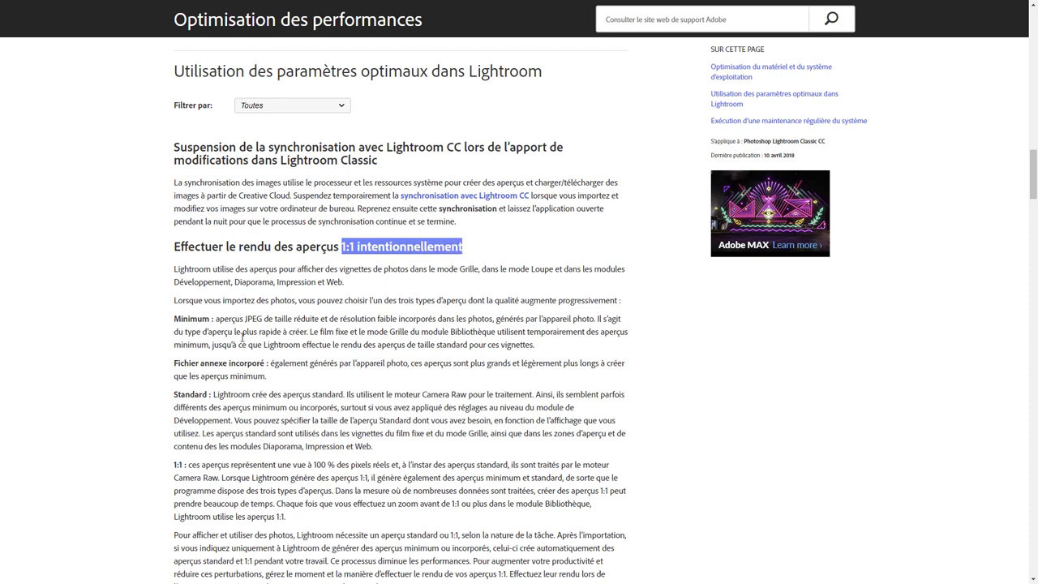
scroll(221, 486, "down", 1)
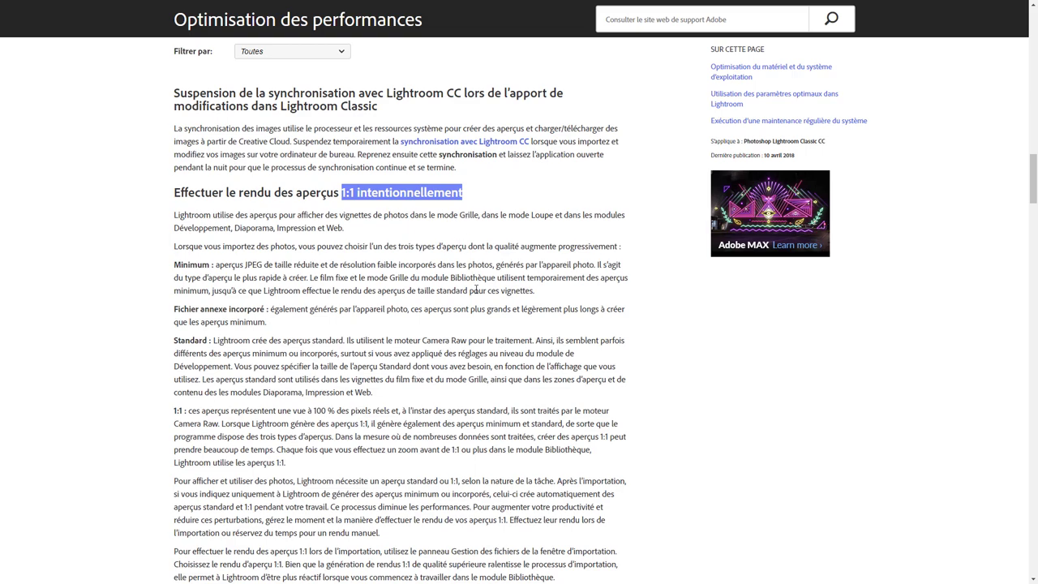
- Scroll back through earlier sections, then down to 'Conserver les aperçus de taille standard aussi petits que possible'
scroll(476, 290, "up", 4)
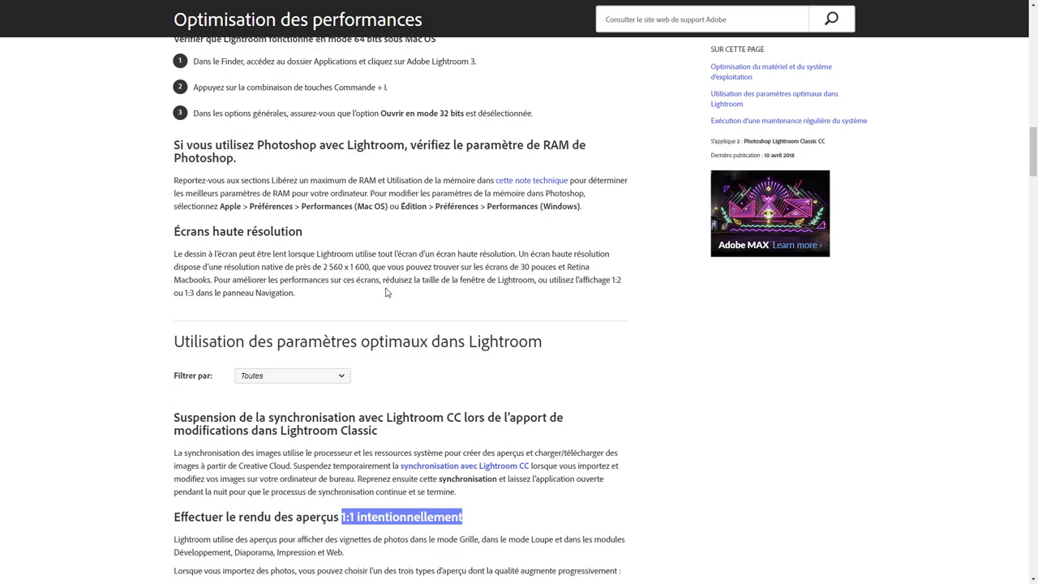
scroll(385, 290, "up", 2)
scroll(385, 290, "up", 2)
scroll(385, 290, "up", 1)
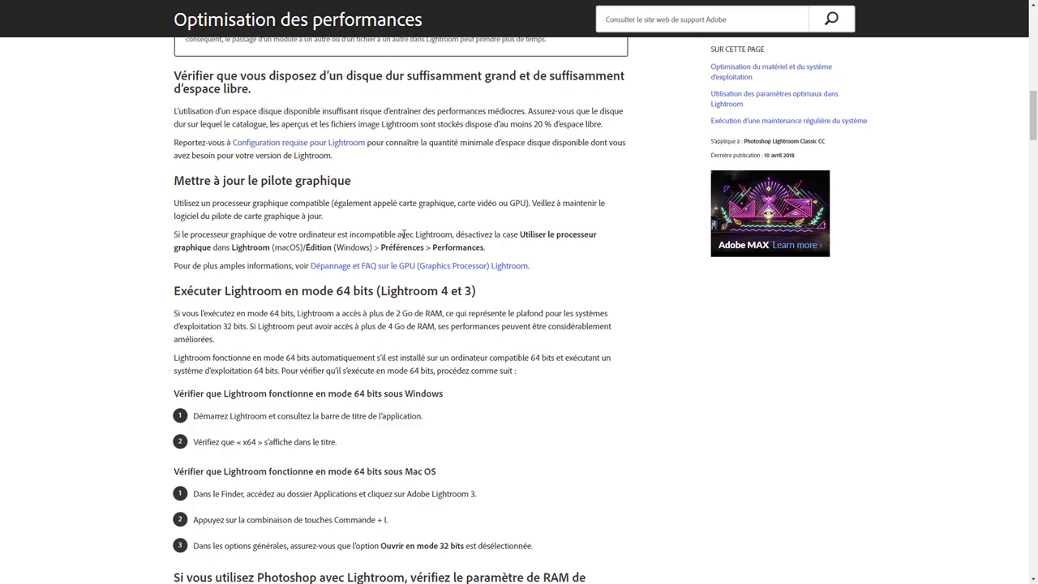
scroll(402, 235, "down", 2)
scroll(404, 237, "down", 2)
scroll(403, 237, "down", 2)
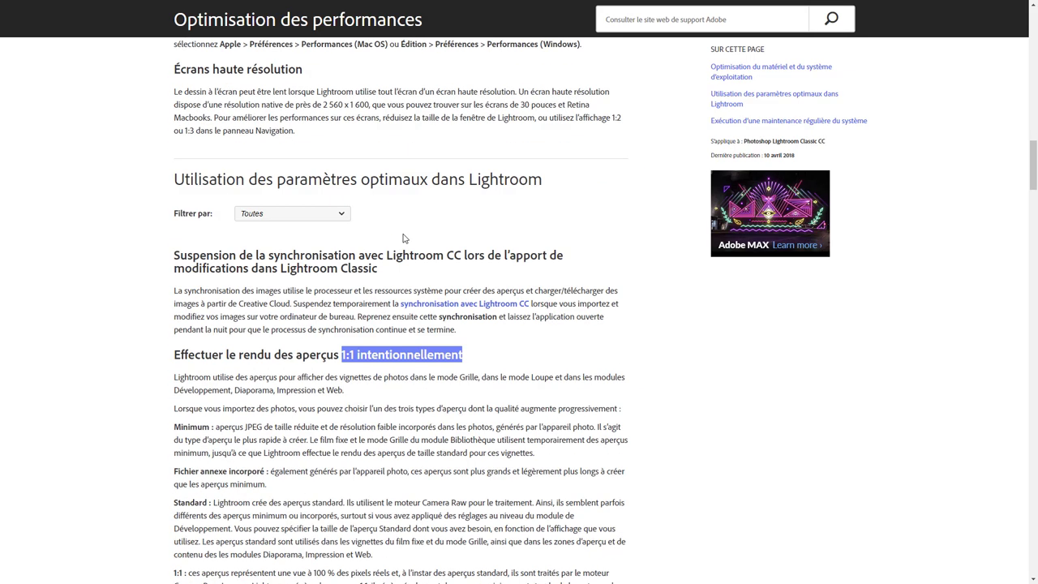
scroll(404, 237, "down", 1)
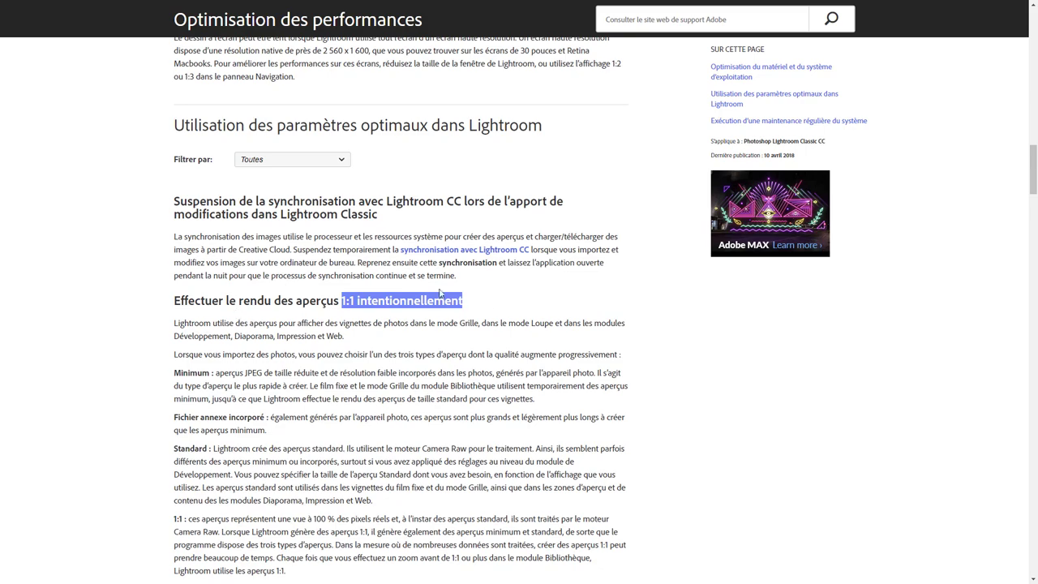
scroll(393, 272, "down", 2)
scroll(393, 271, "down", 3)
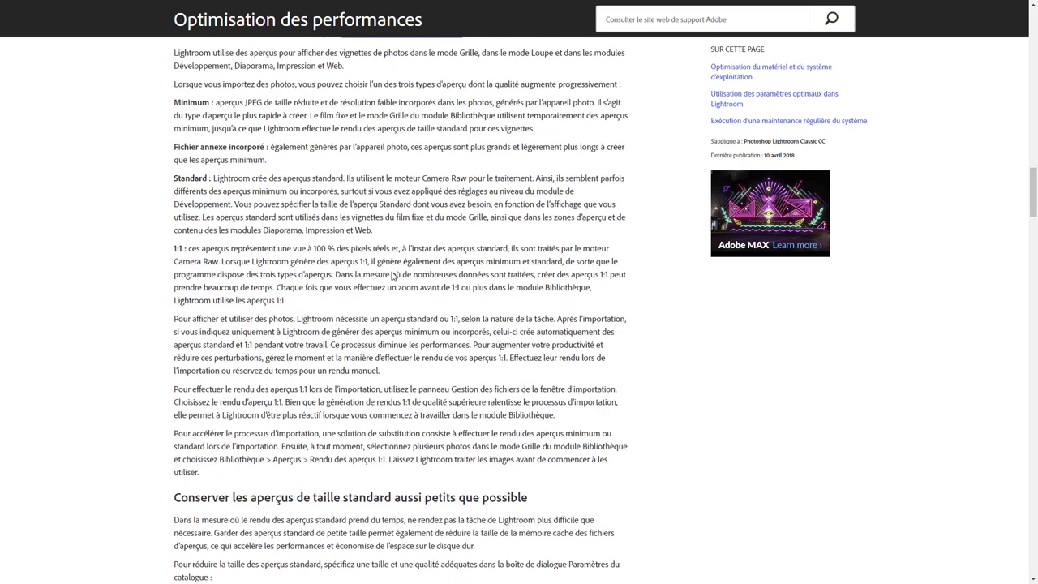
scroll(393, 271, "down", 3)
scroll(393, 271, "down", 2)
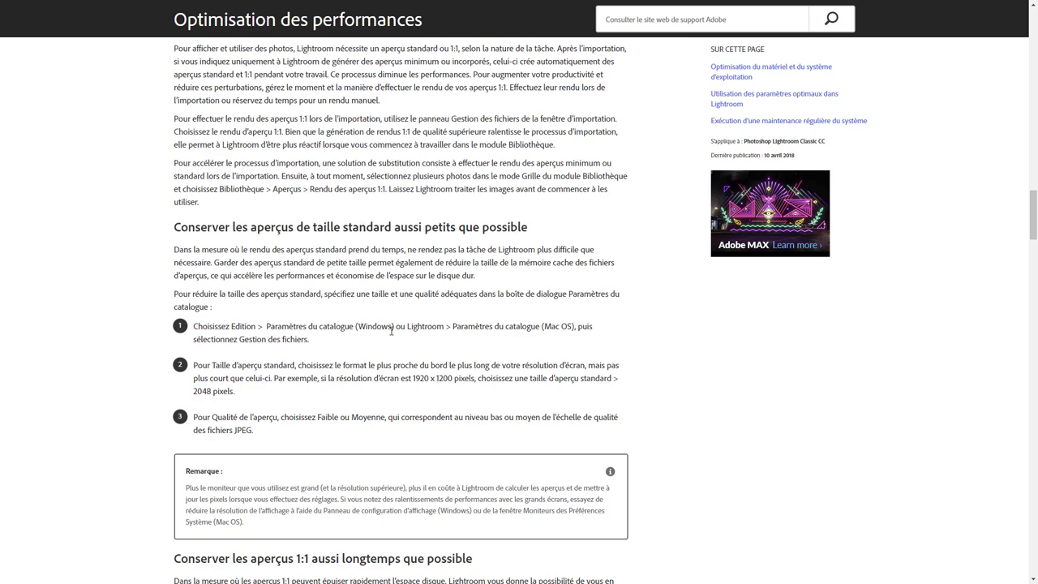
- Scroll down to 'Conserver les aperçus 1:1 aussi longtemps que possible' and the catalogue-cache advice
scroll(364, 246, "down", 3)
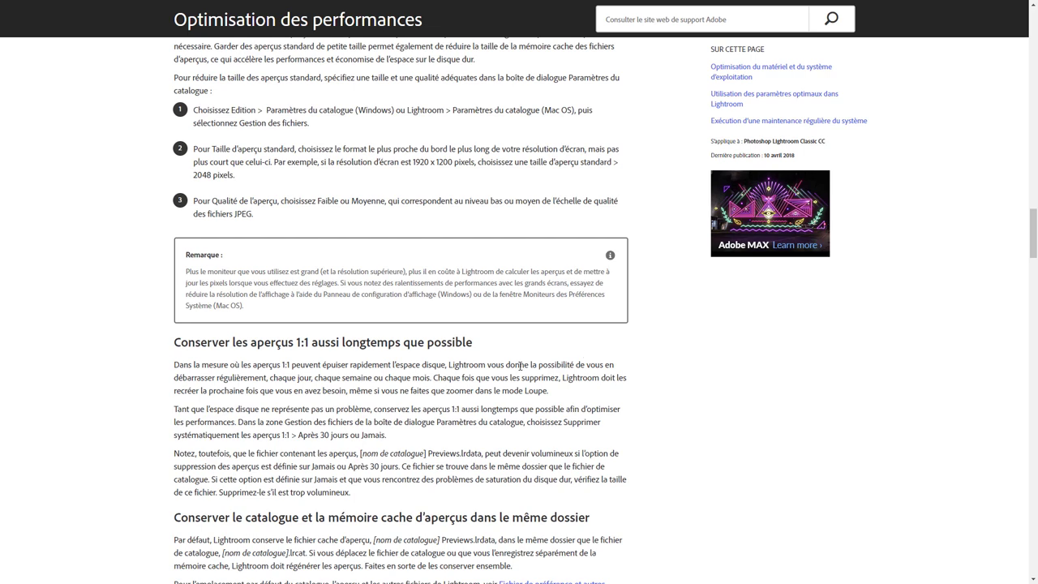
scroll(519, 366, "down", 3)
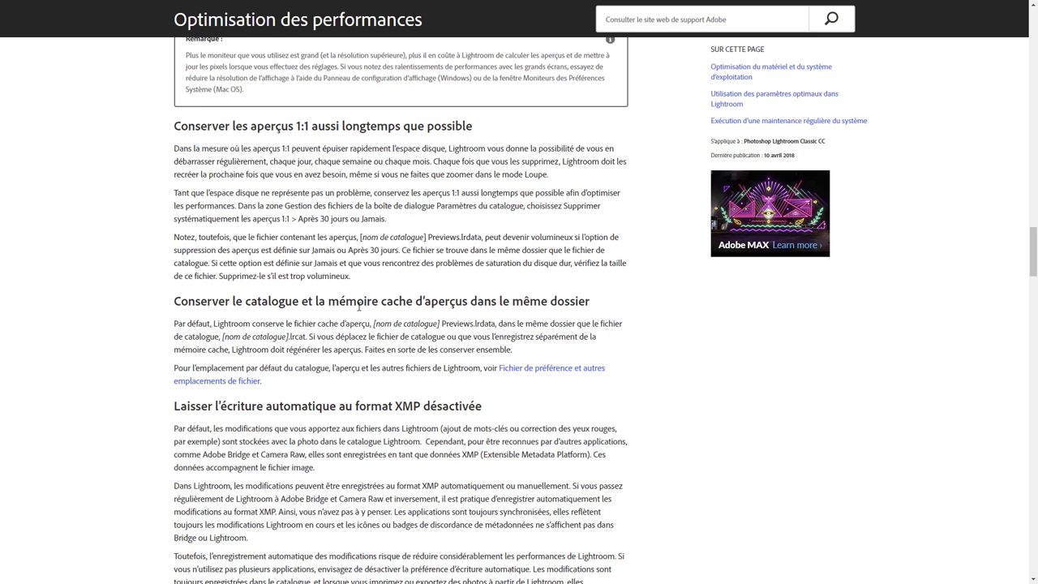
- Scroll down to 'Laisser l'écriture automatique au format XMP désactivée'
scroll(359, 307, "down", 2)
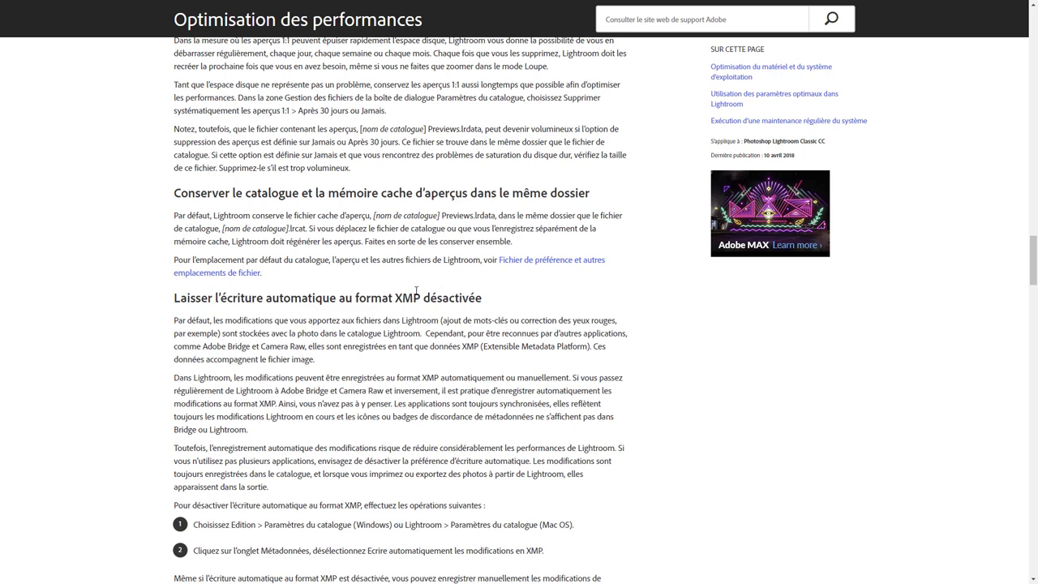
- Scroll the help page down to 'Optimiser le catalogue' and the Camera Raw cache size advice
scroll(416, 290, "down", 2)
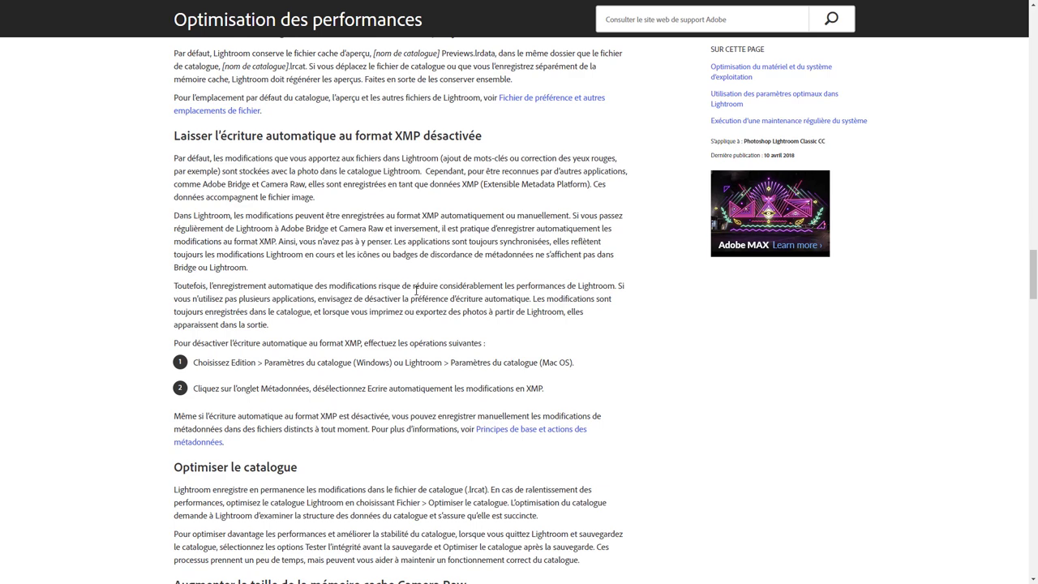
scroll(416, 290, "down", 3)
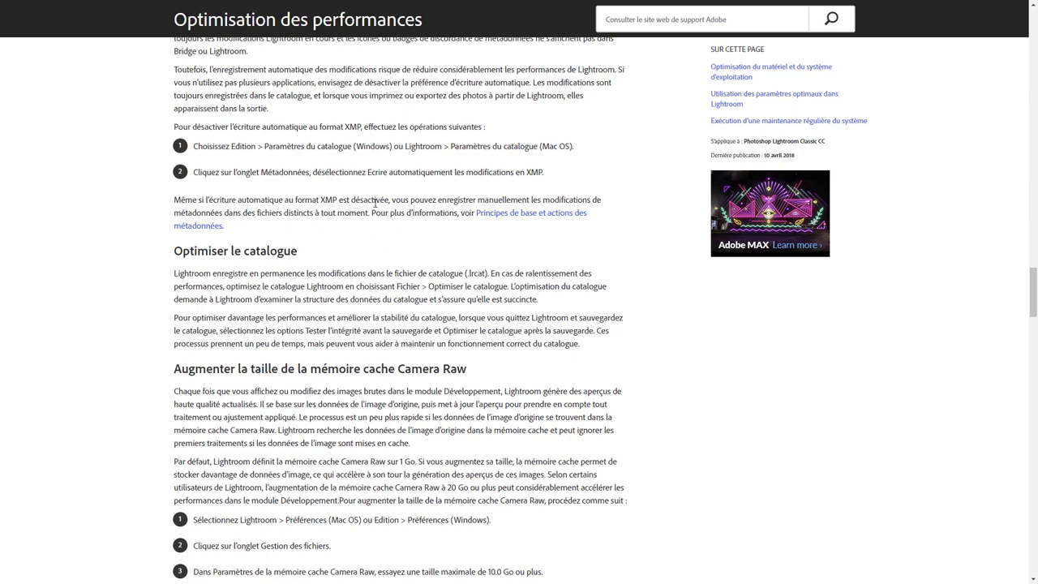
- Scroll down to the 'Outil Retouche des tons, corrections locales et panneau Historique' section
scroll(374, 203, "down", 3)
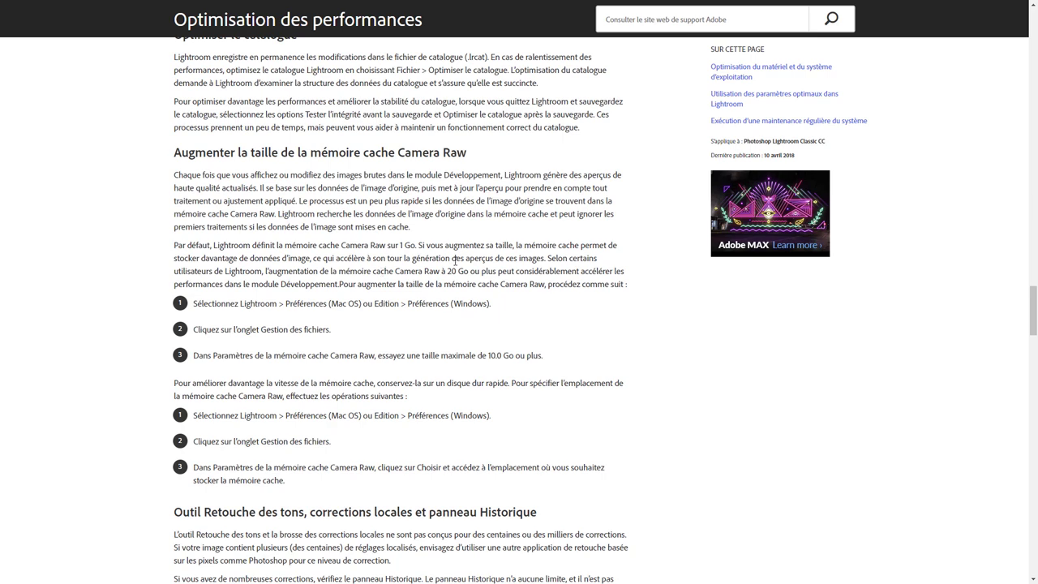
scroll(454, 265, "down", 2)
scroll(454, 264, "down", 1)
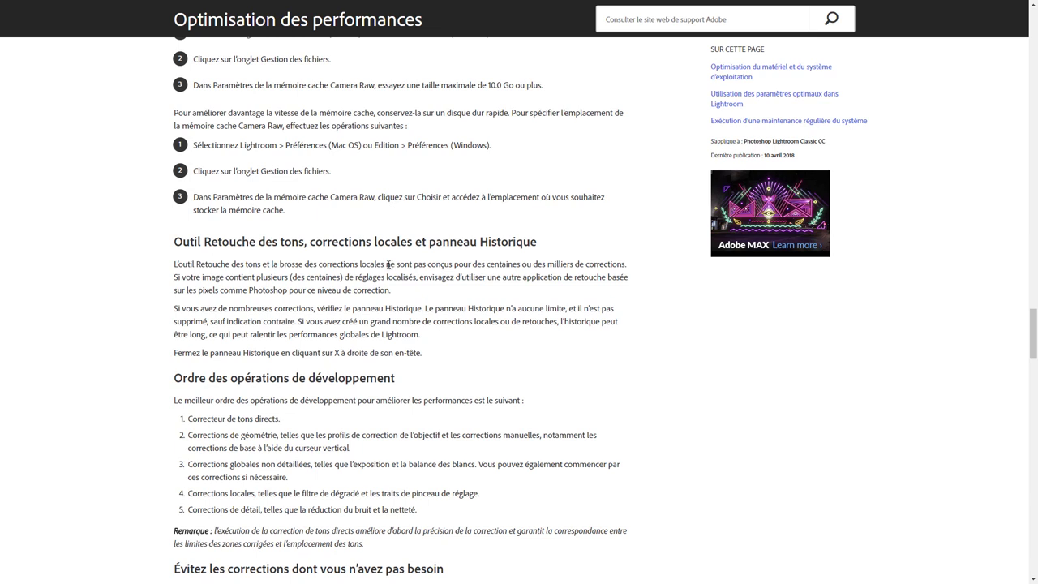
- Select the passage 'ne sont pas conçus pour des centaines ou des milliers de corrections'
left_click_drag(386, 264, 618, 262)
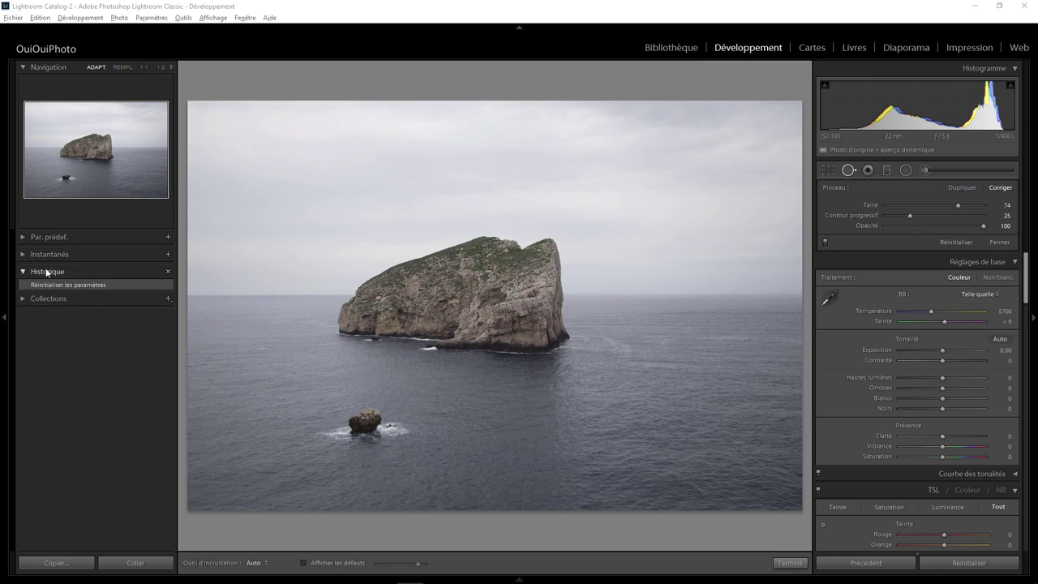
mouse_move(942, 351)
left_mouse_down()
mouse_move(931, 351)
mouse_move(952, 360)
mouse_move(937, 378)
left_mouse_up()
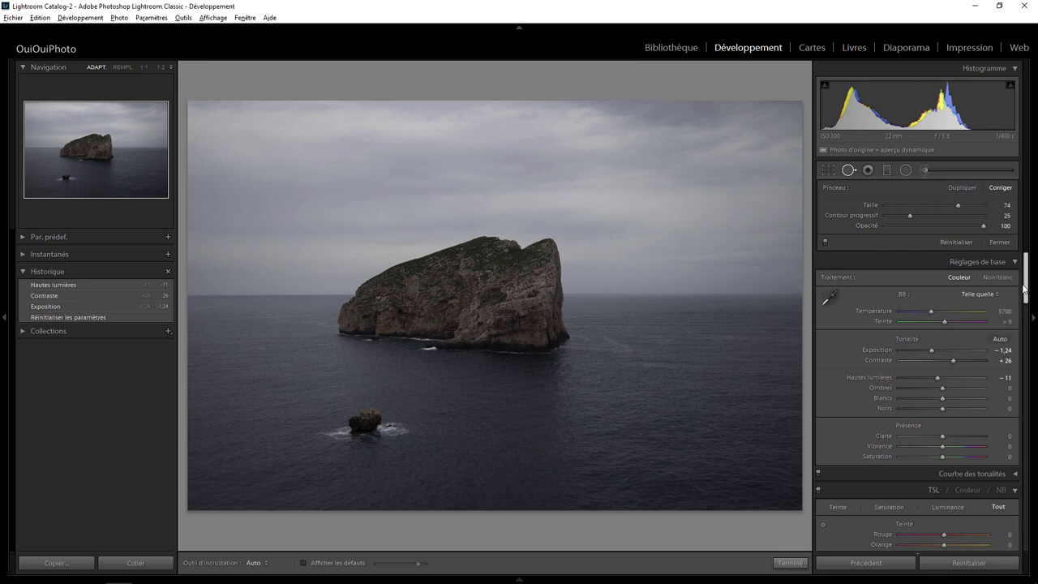
scroll(1023, 308, "down", 3)
scroll(1025, 365, "down", 4)
scroll(1031, 413, "down", 3)
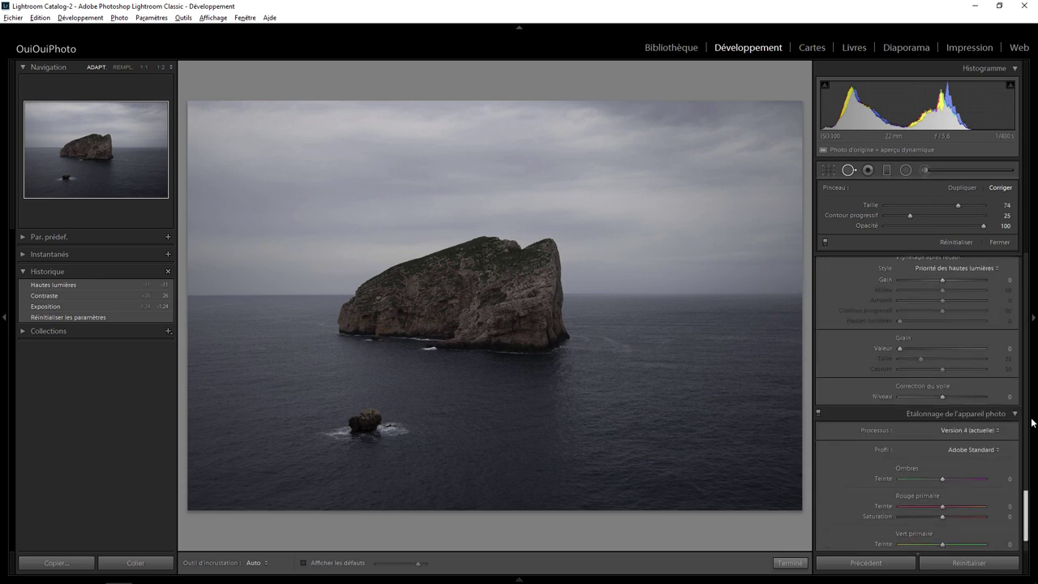
scroll(1031, 422, "up", 10)
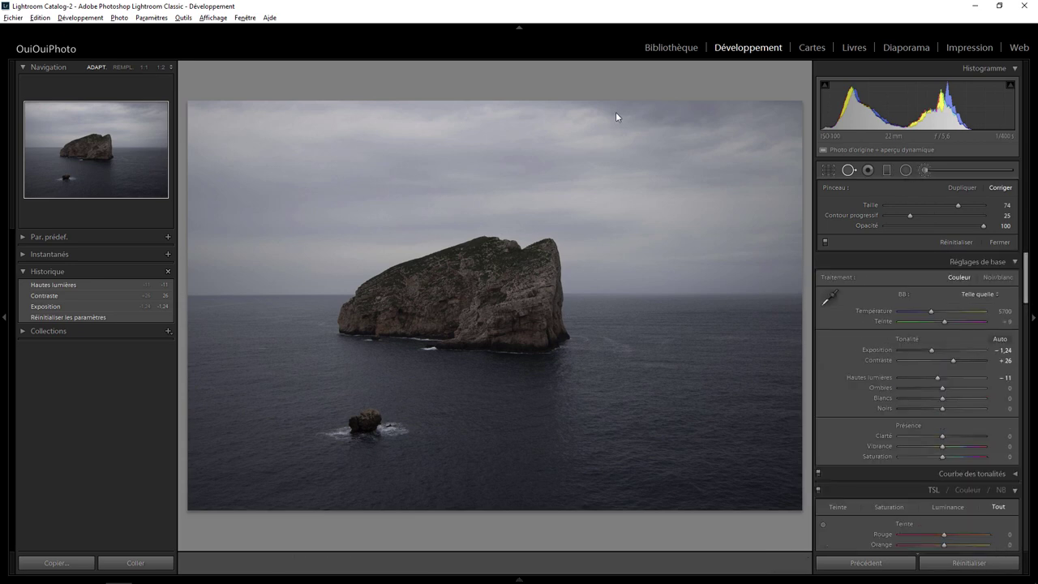
- Paint five darkening Adjustment Brush strokes across the sky
key("k")
left_click_drag(276, 158, 362, 153)
mouse_move(312, 205)
left_mouse_down()
mouse_move(331, 218)
mouse_move(394, 195)
left_mouse_up()
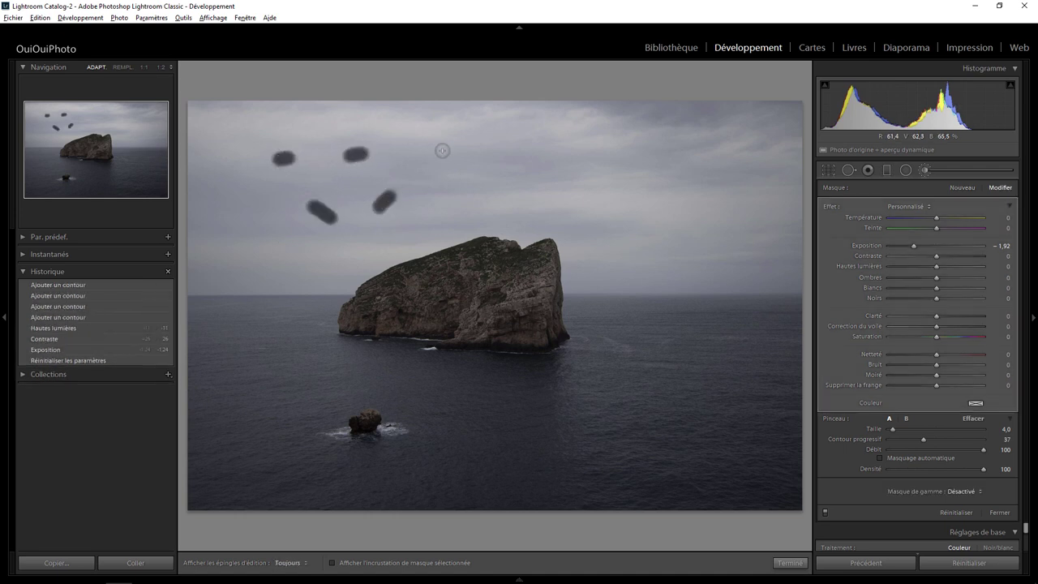
left_click_drag(443, 146, 447, 161)
left_click_drag(438, 198, 459, 198)
mouse_move(514, 176)
left_mouse_down()
mouse_move(553, 189)
mouse_move(596, 163)
left_mouse_up()
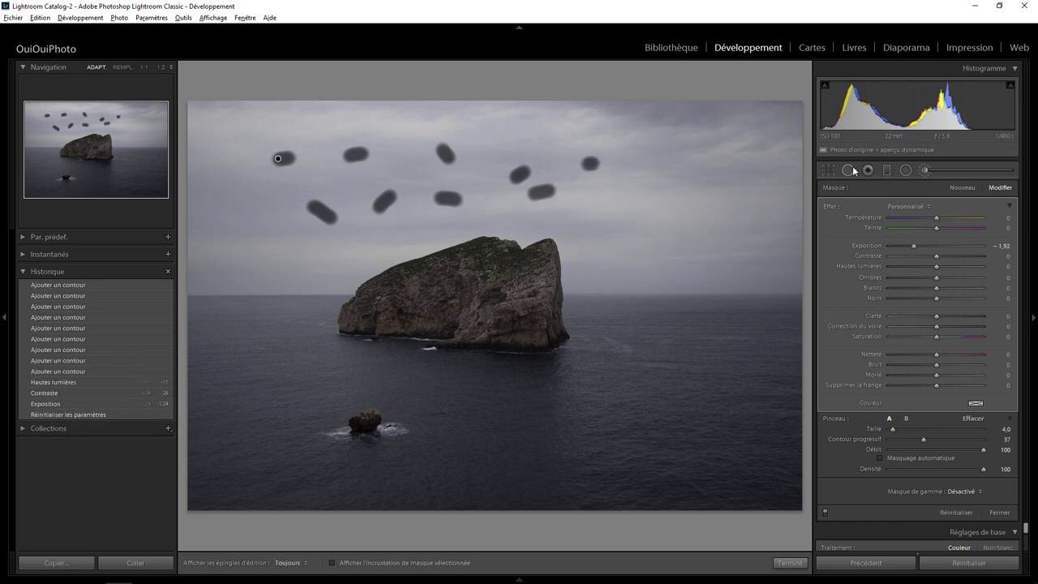
- Add spot-removal fixes over the right side of the sky and sea
left_click(848, 170)
left_click(747, 199)
left_click(663, 212)
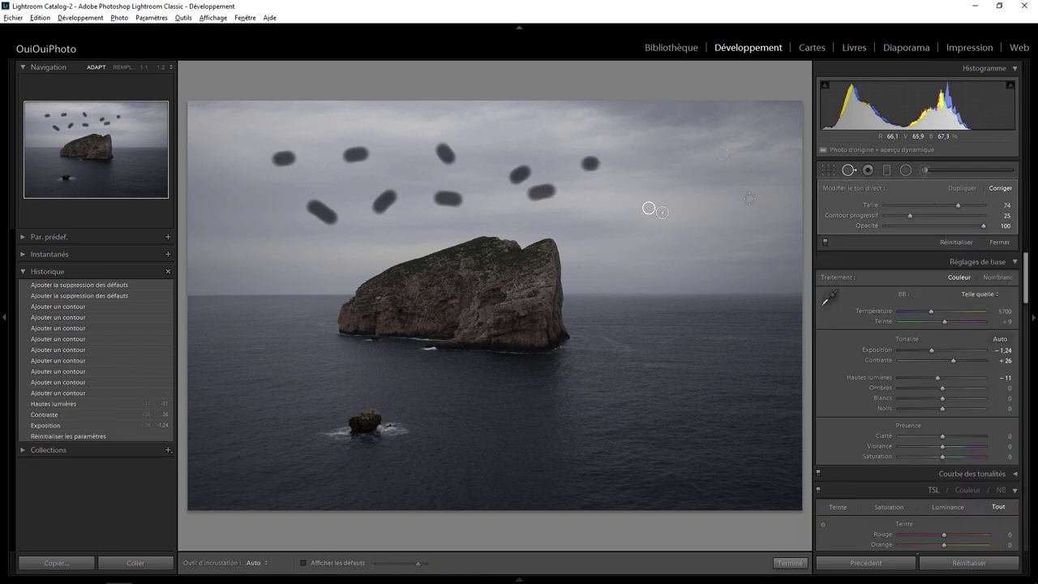
left_click(722, 251)
left_click(634, 244)
left_click(651, 301)
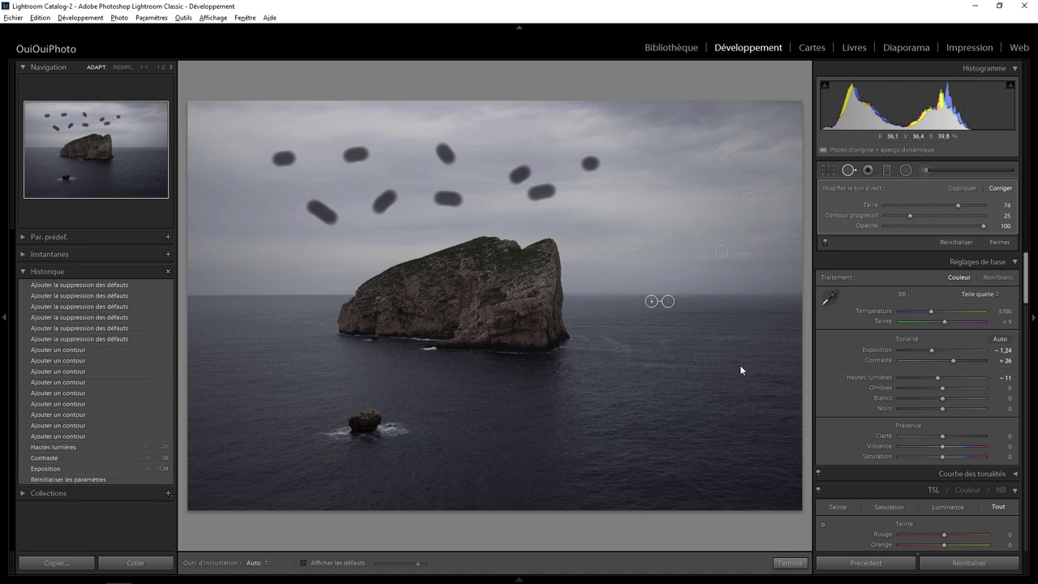
left_click(739, 368)
left_click(736, 307)
left_click(655, 359)
left_click(616, 425)
left_click(700, 428)
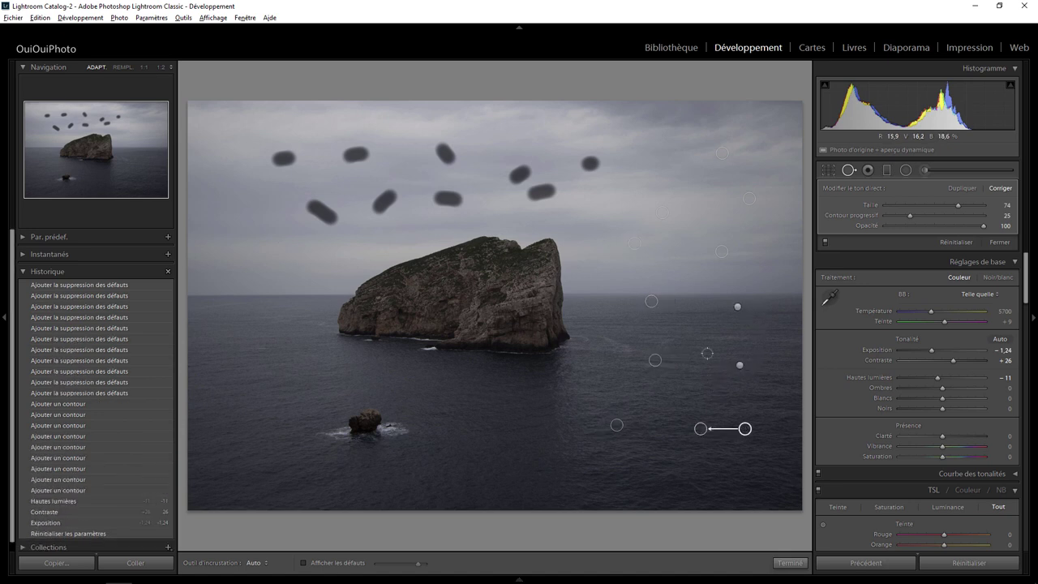
- Scatter more spot-removal fixes across the middle, lower and left sea
left_click(707, 354)
left_click(777, 333)
left_click(612, 327)
left_click(561, 407)
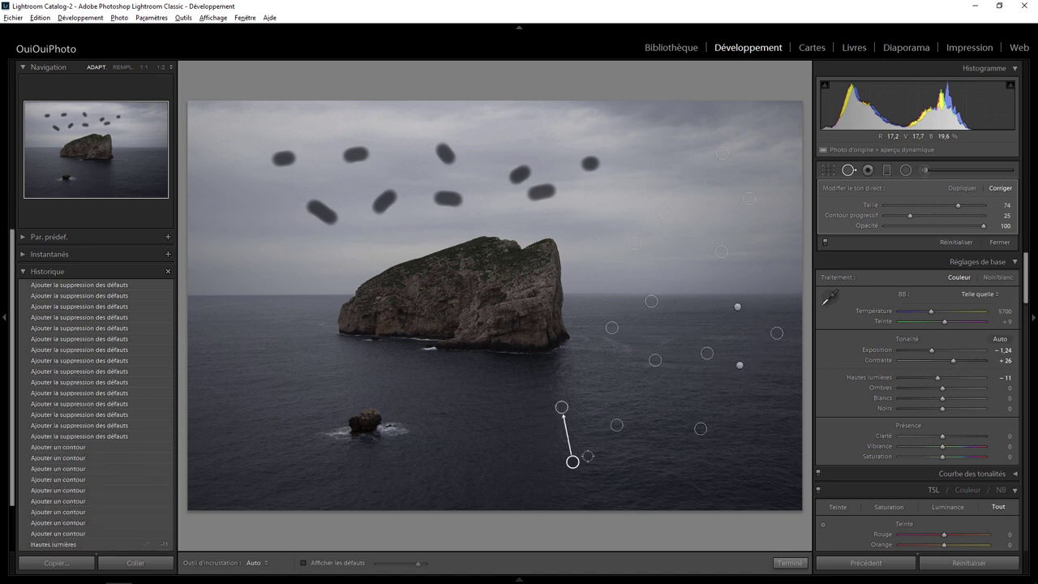
left_click(588, 456)
left_click(684, 452)
left_click(756, 421)
left_click(693, 408)
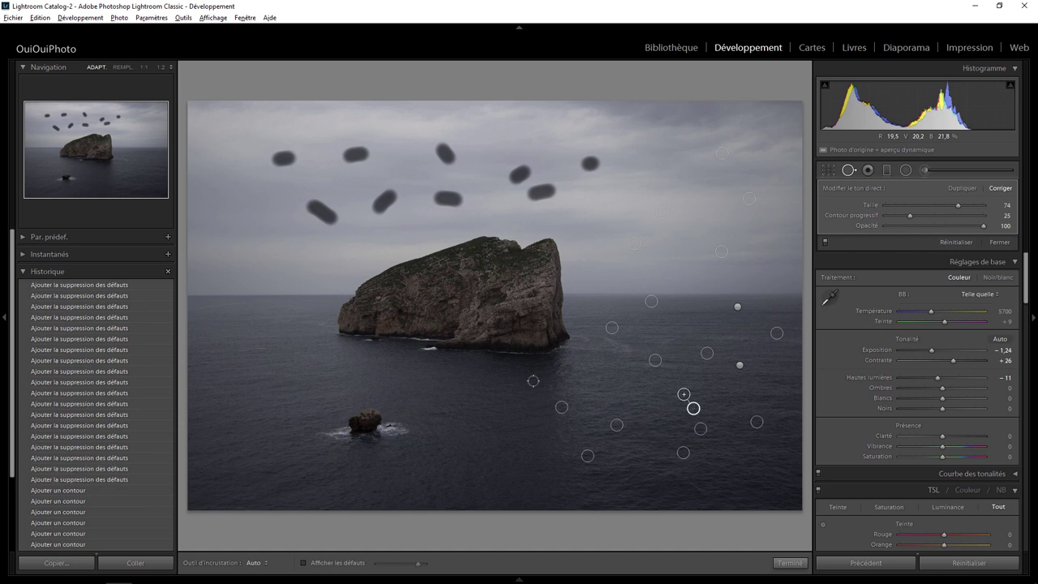
left_click(489, 418)
left_click(421, 378)
left_click(341, 366)
left_click(301, 409)
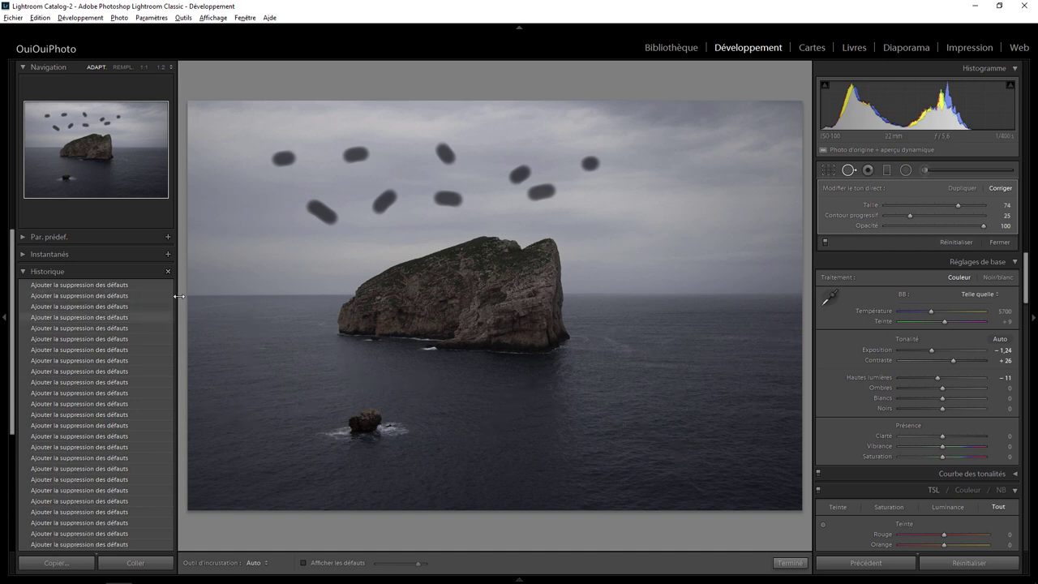
- Add spot-removal fixes in the left and upper sky, moving one toward the upper left
left_click(277, 261)
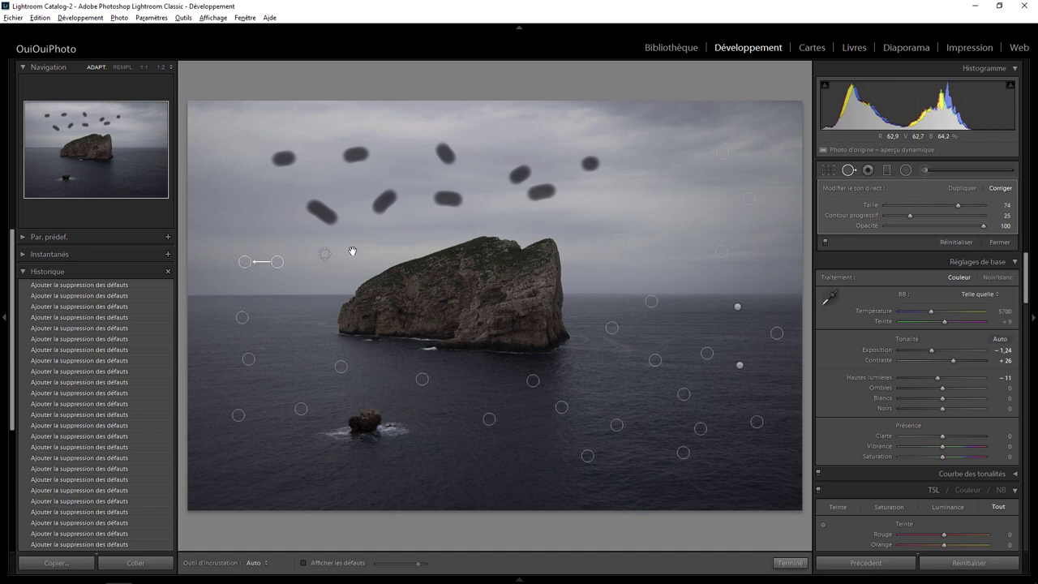
left_click(259, 229)
left_click(669, 151)
left_click(528, 147)
left_click_drag(492, 168, 275, 131)
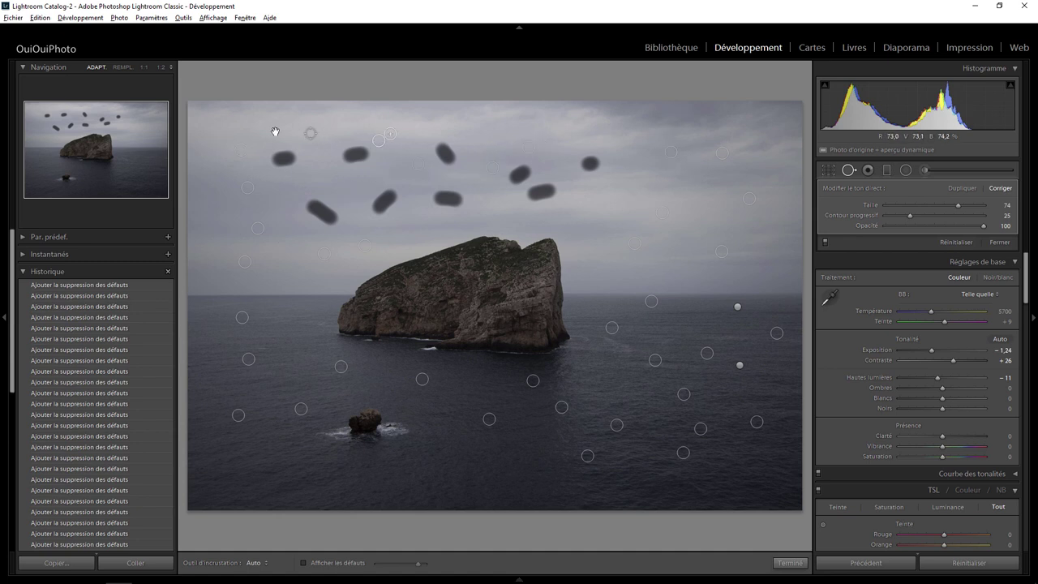
left_click(302, 245)
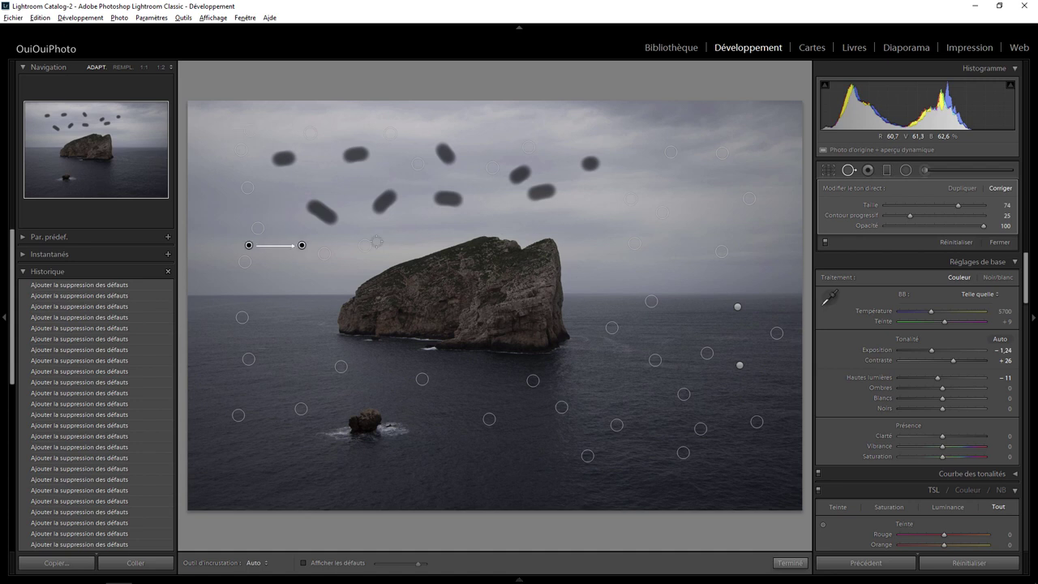
left_click(422, 234)
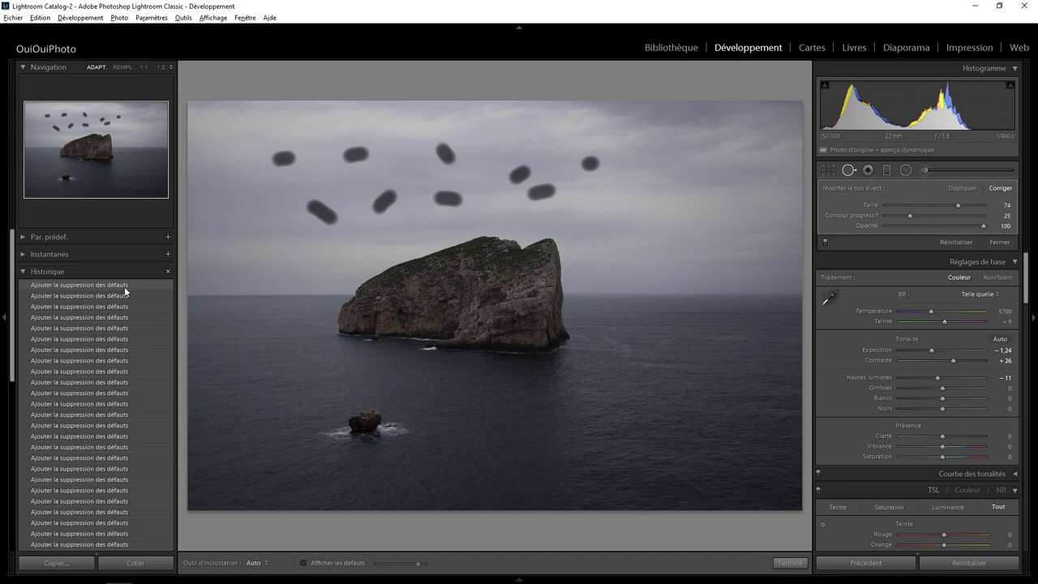
- Clear the photo's History panel list
left_click(167, 273)
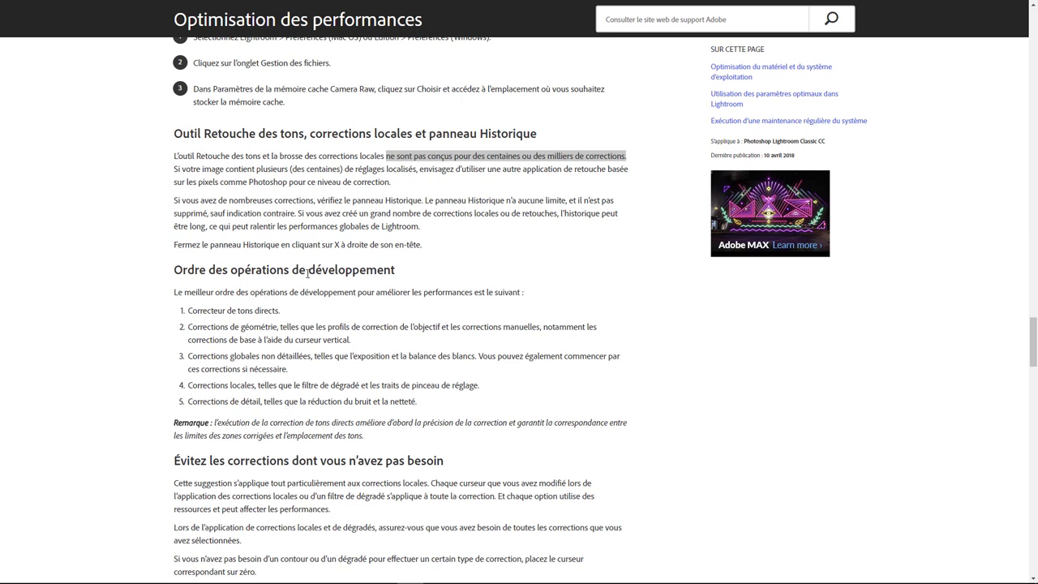
- Scroll past the zoom and process version advice to 'Supprimer le cache d'aperçus de Lightroom'
scroll(308, 274, "down", 1)
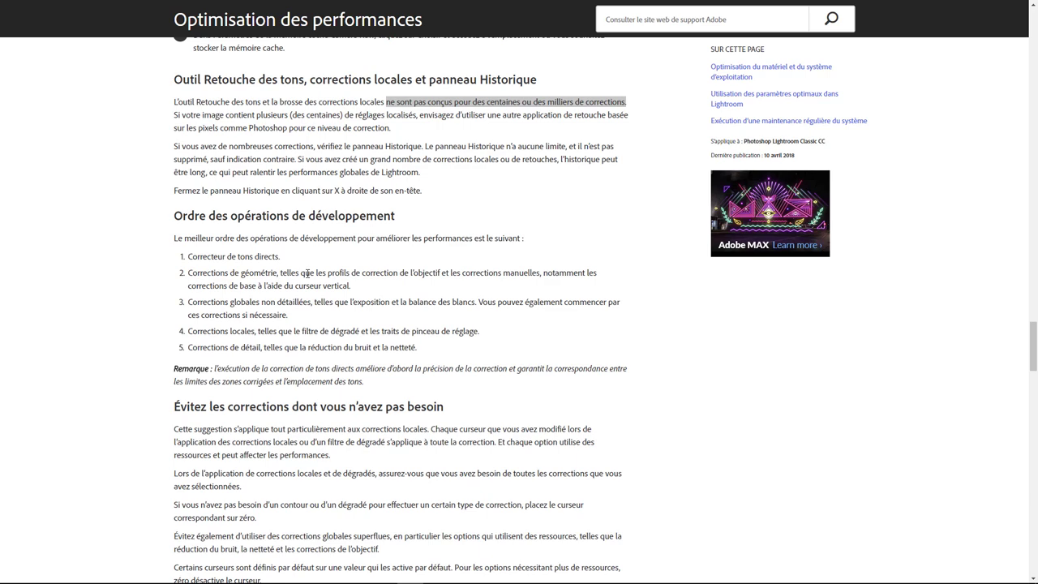
scroll(307, 274, "down", 2)
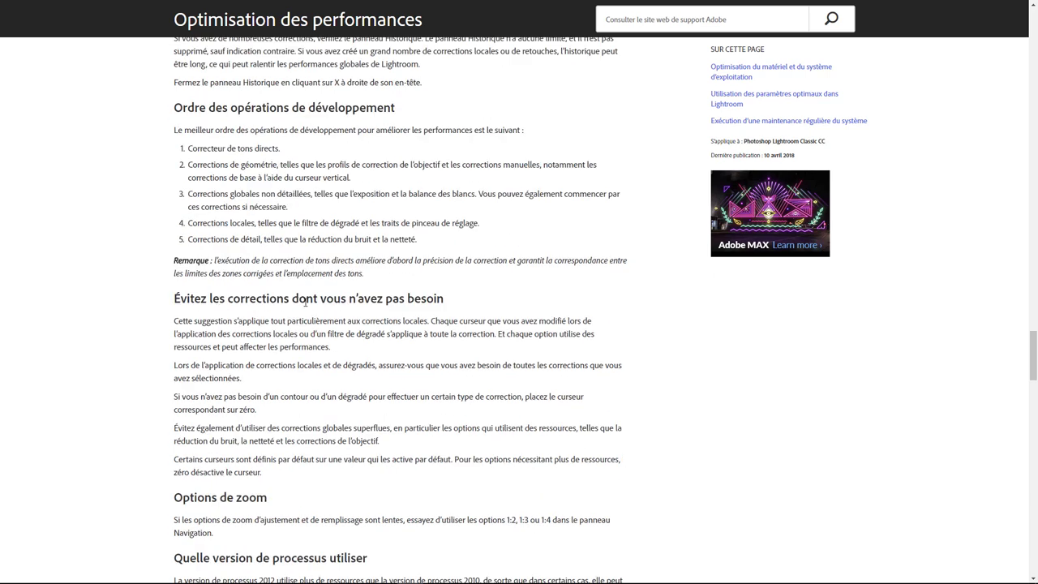
scroll(444, 302, "down", 1)
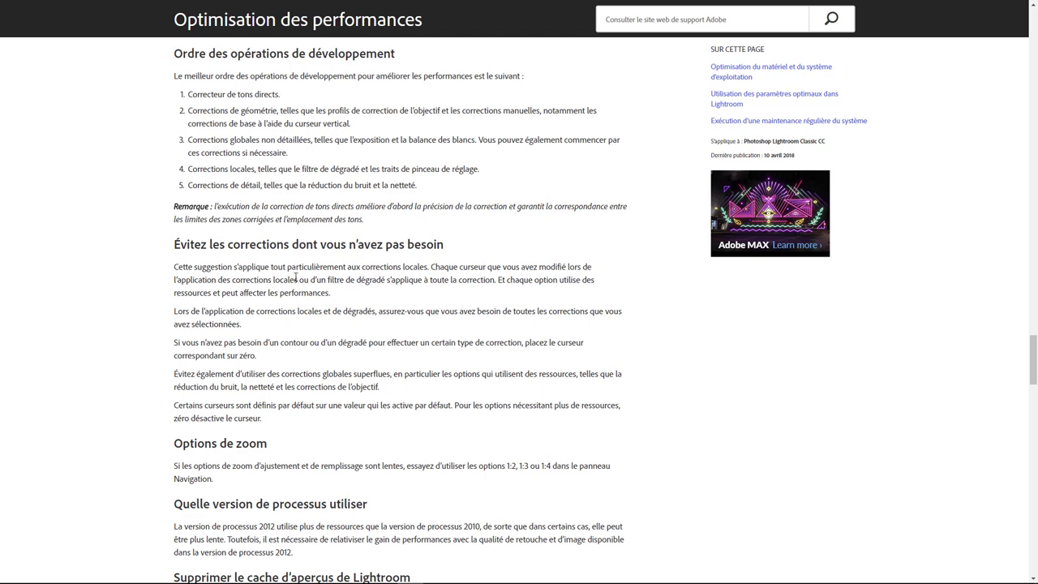
scroll(296, 278, "down", 1)
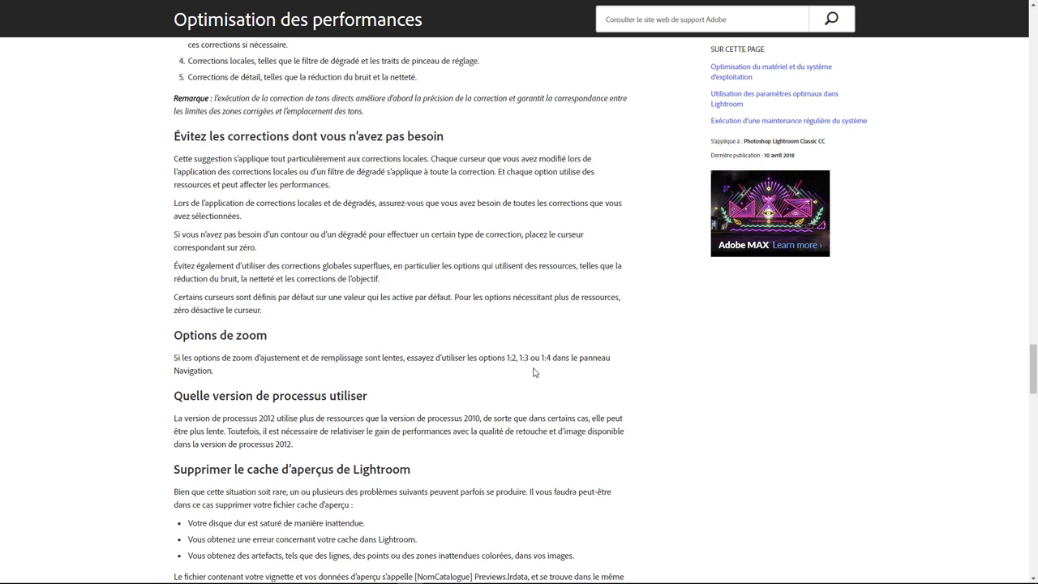
scroll(384, 348, "down", 1)
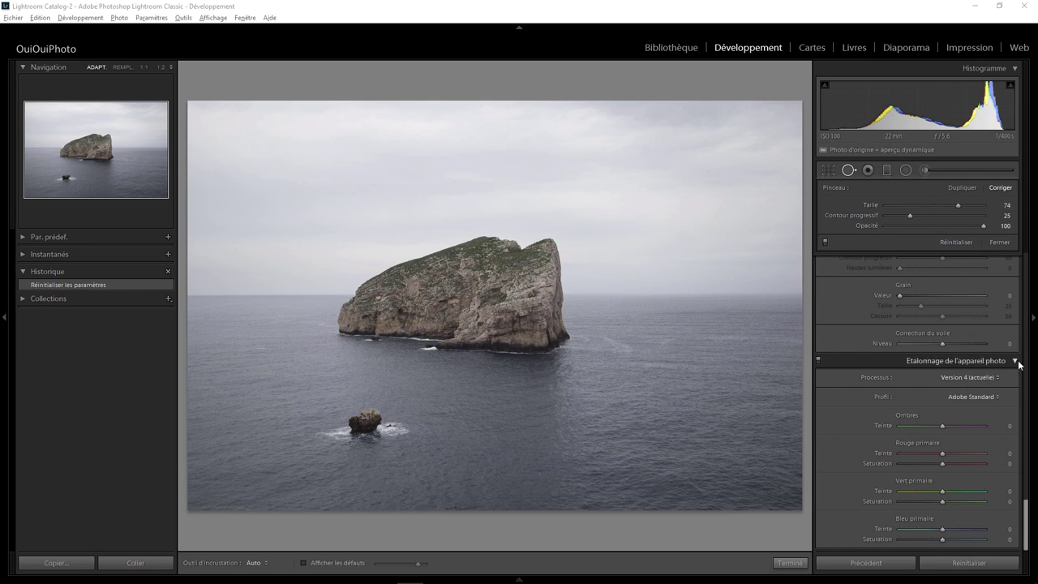
- Switch the photo's process version to Version 2 (2010), then back to Version 4 (actuelle)
left_click(963, 377)
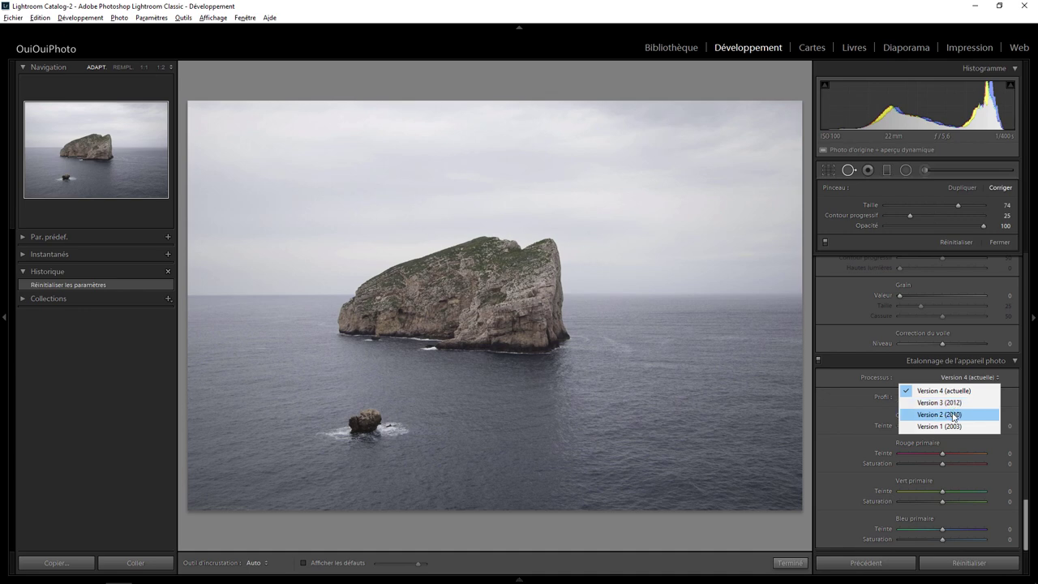
left_click(954, 415)
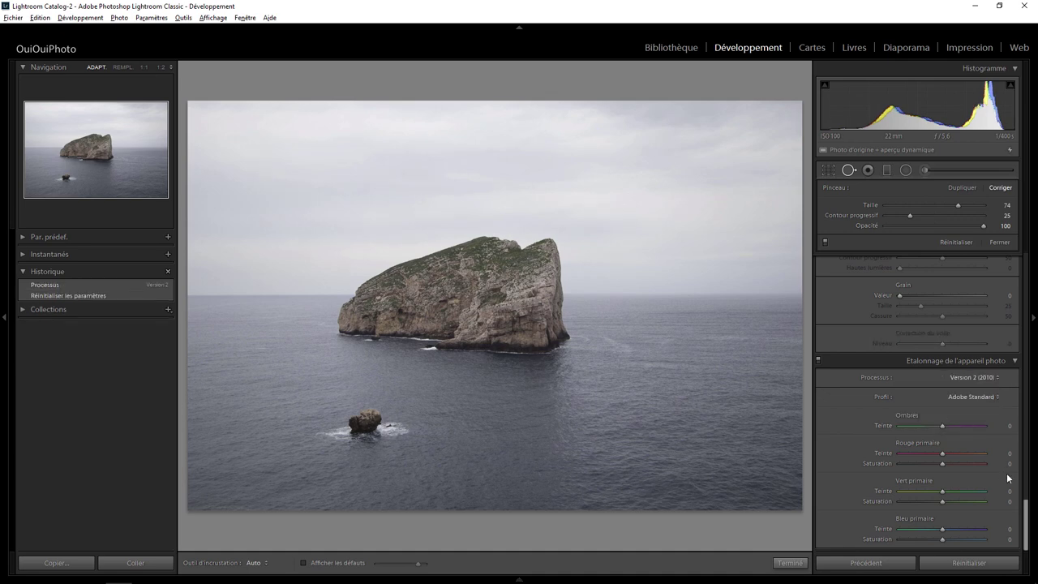
scroll(989, 310, "up", 5)
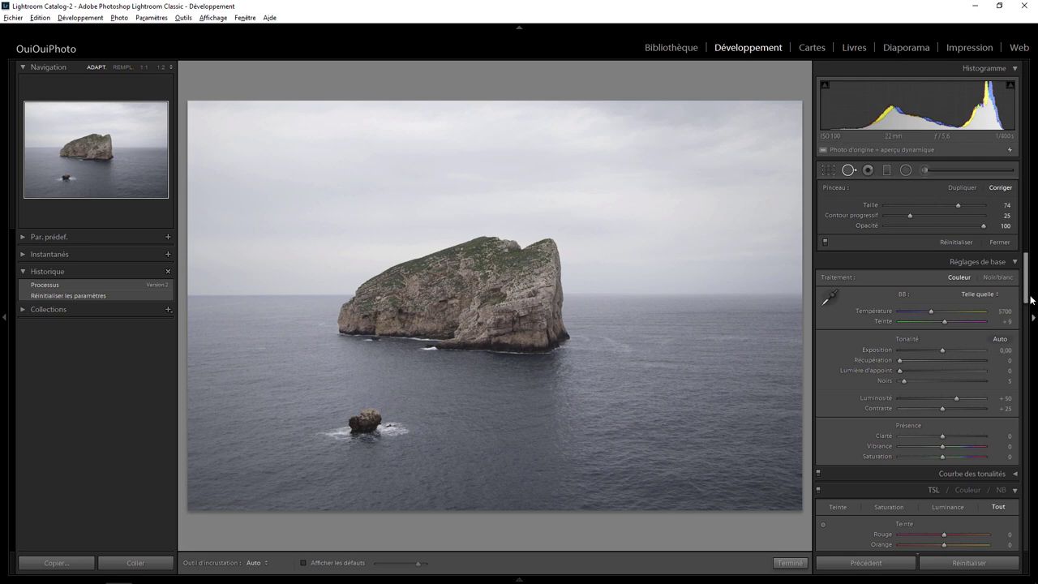
left_click(1026, 446)
left_click_drag(1026, 446, 1017, 542)
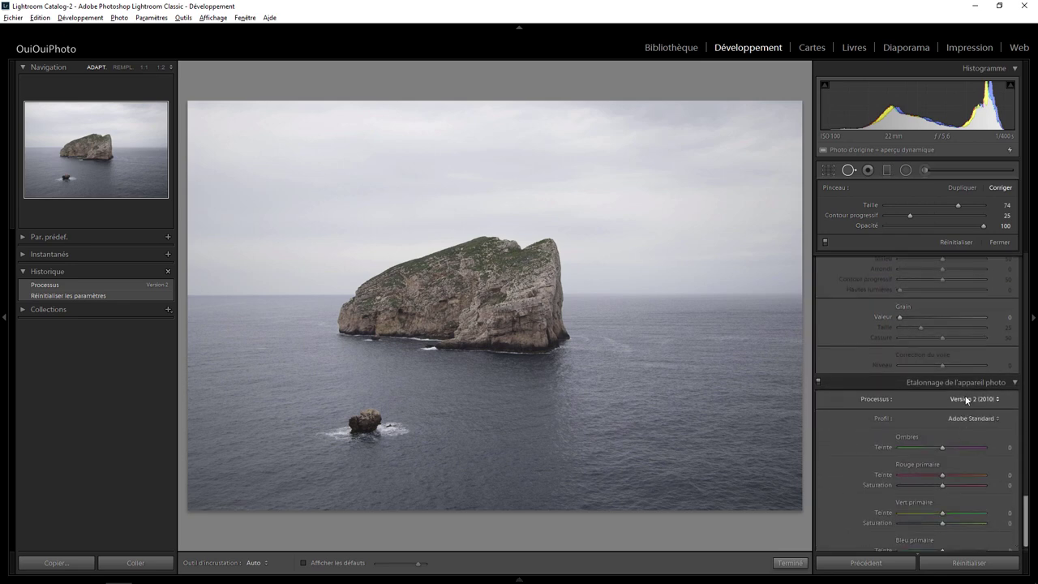
left_click(965, 398)
left_click(954, 414)
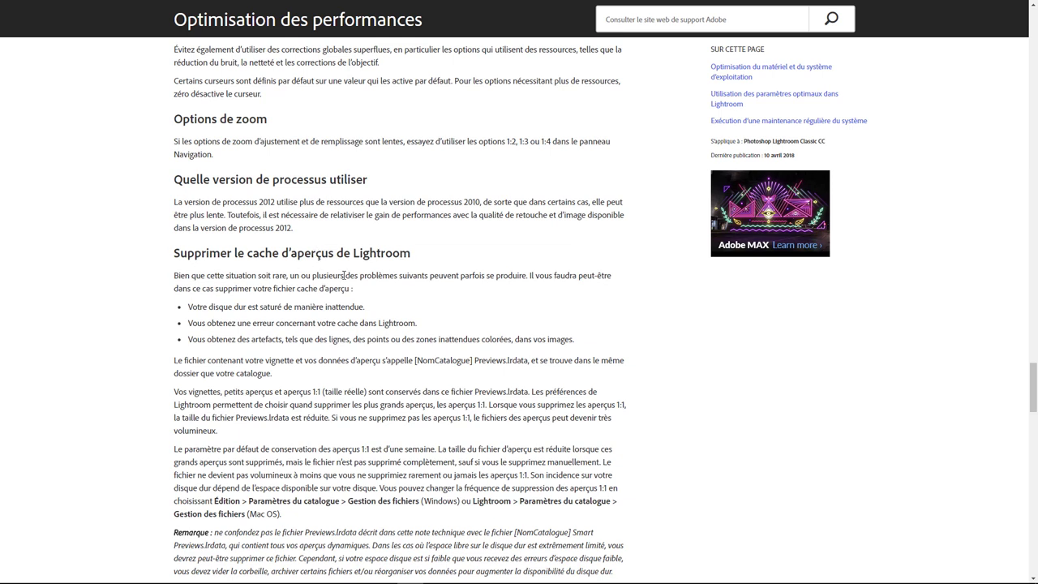
- Scroll through the preview cache and Camera Raw cache advice to the presets reduction section
scroll(322, 292, "down", 2)
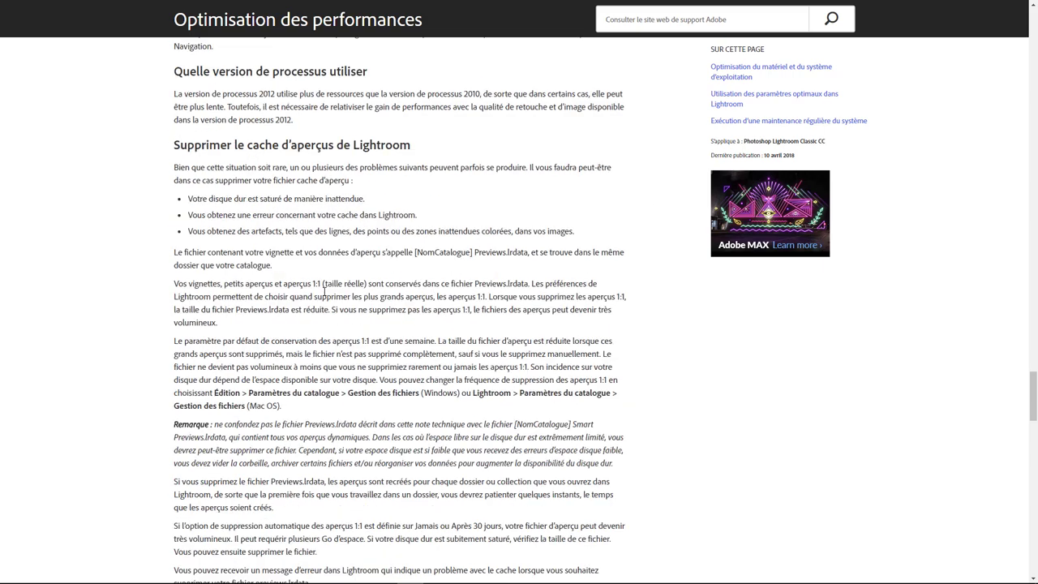
scroll(316, 249, "down", 3)
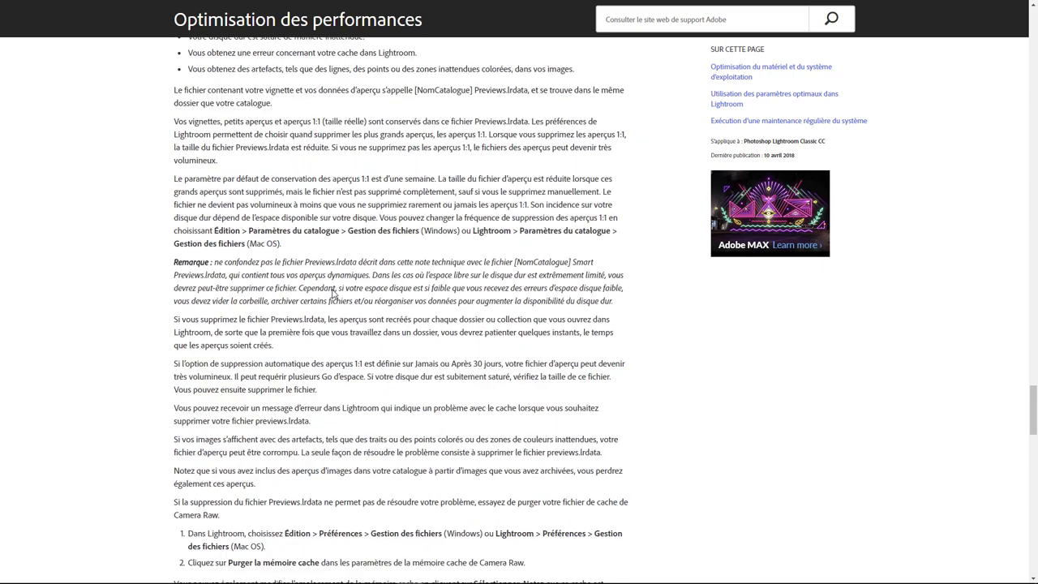
scroll(333, 294, "down", 2)
scroll(332, 293, "down", 1)
scroll(333, 293, "down", 3)
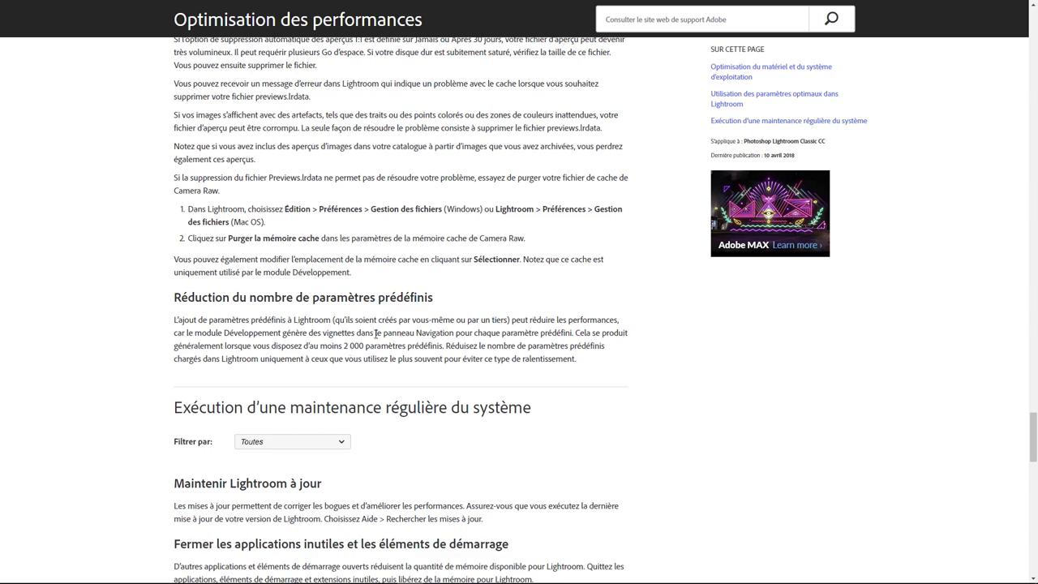
- Scroll to 'Exécution d'une maintenance régulière du système' and its disk cleanup advice
scroll(375, 333, "down", 2)
scroll(375, 333, "up", 2)
scroll(392, 319, "down", 2)
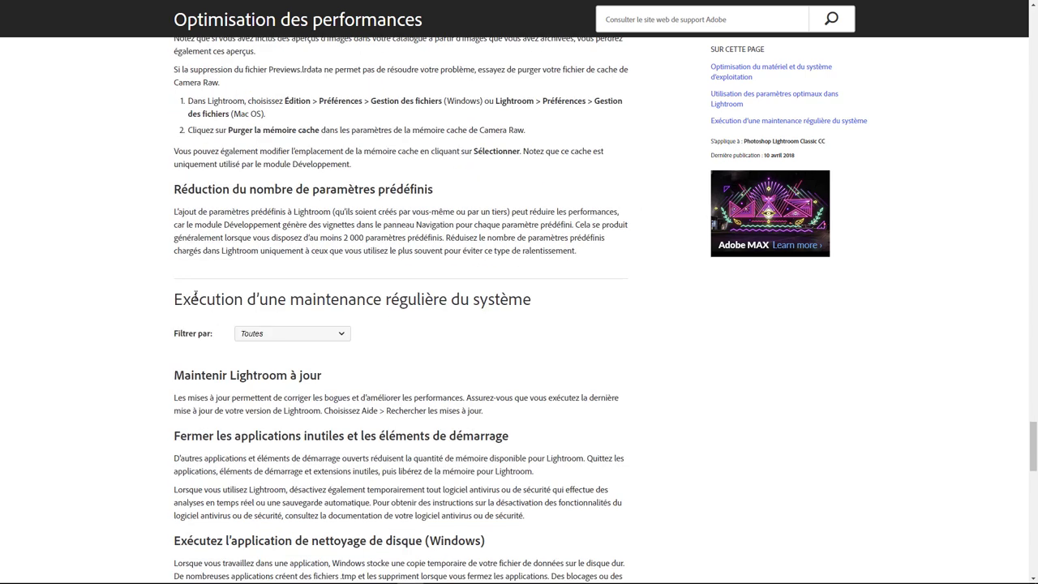
scroll(407, 286, "down", 2)
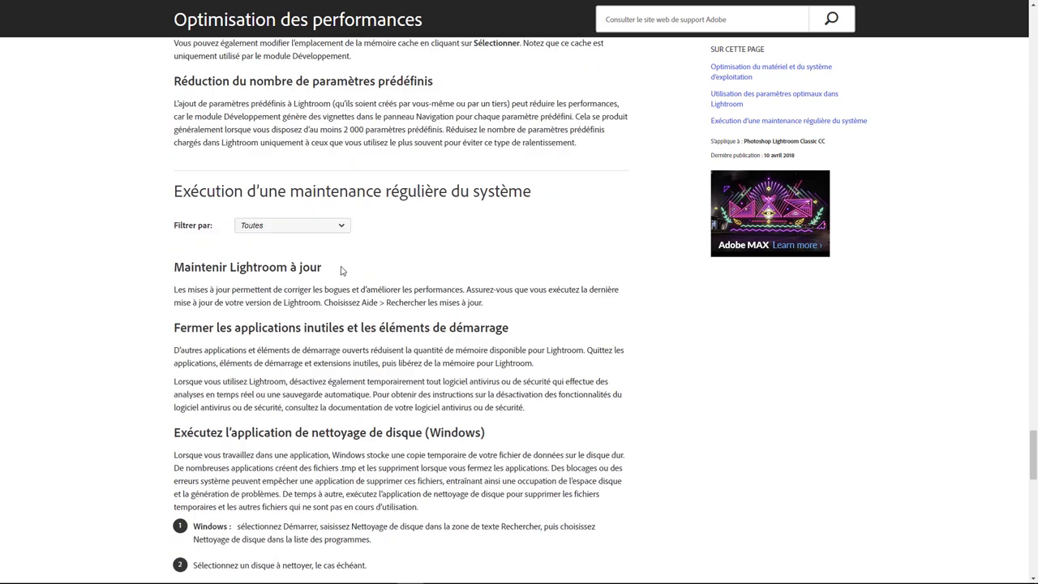
scroll(377, 241, "down", 2)
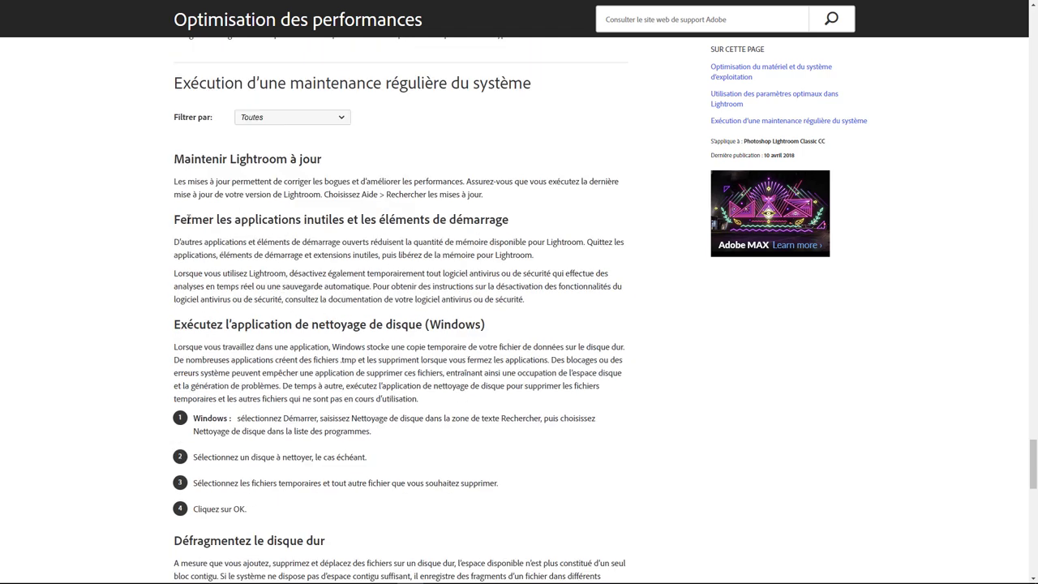
- Select the heading 'Fermer les applications inutiles et les éléments de démarrage'
left_click_drag(176, 219, 519, 225)
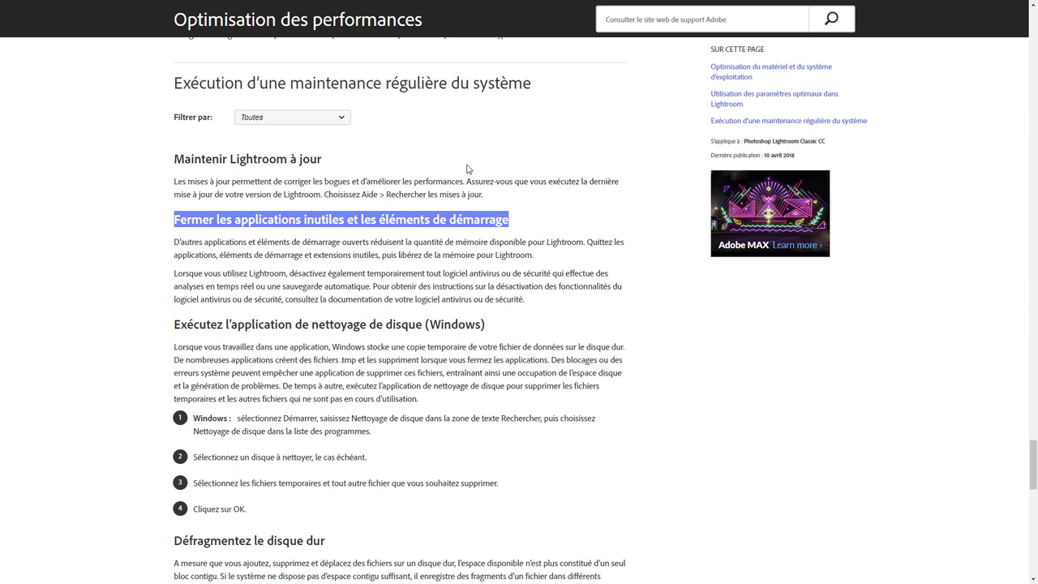
- Scroll down the performance help page to the defragmentation and OS update advice
scroll(467, 168, "down", 1)
scroll(467, 168, "down", 2)
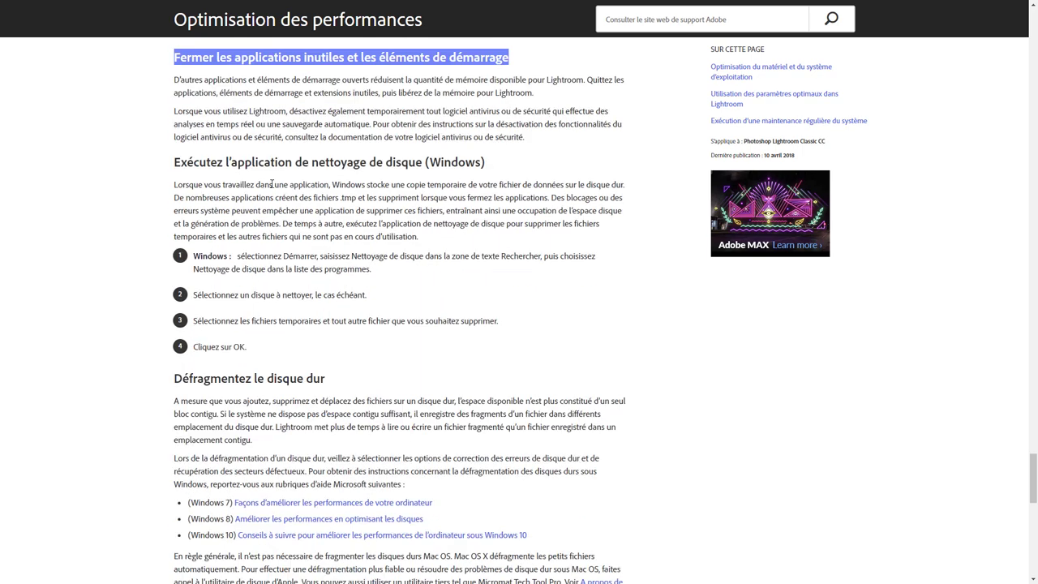
scroll(309, 235, "down", 4)
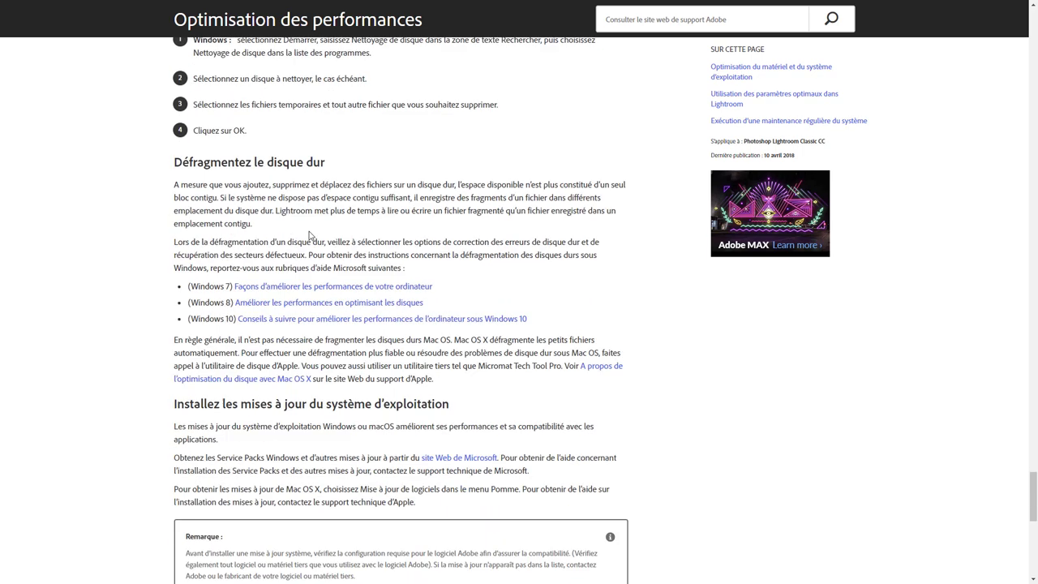
scroll(360, 248, "down", 2)
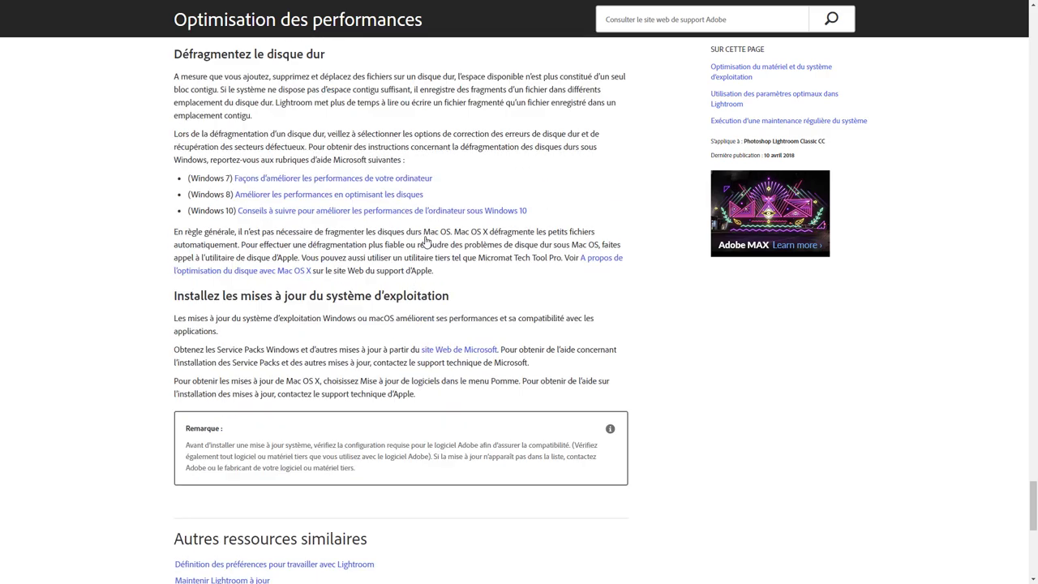
scroll(375, 301, "down", 2)
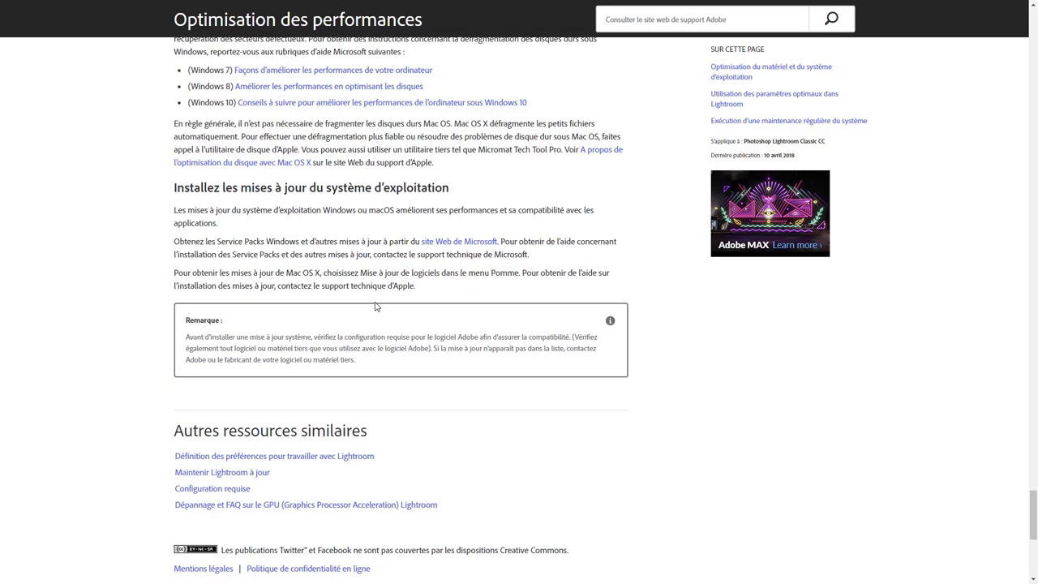
- Scroll back up to the 'Utilisation des paramètres optimaux dans Lightroom' section
scroll(376, 303, "up", 3)
scroll(376, 303, "up", 7)
scroll(375, 305, "up", 3)
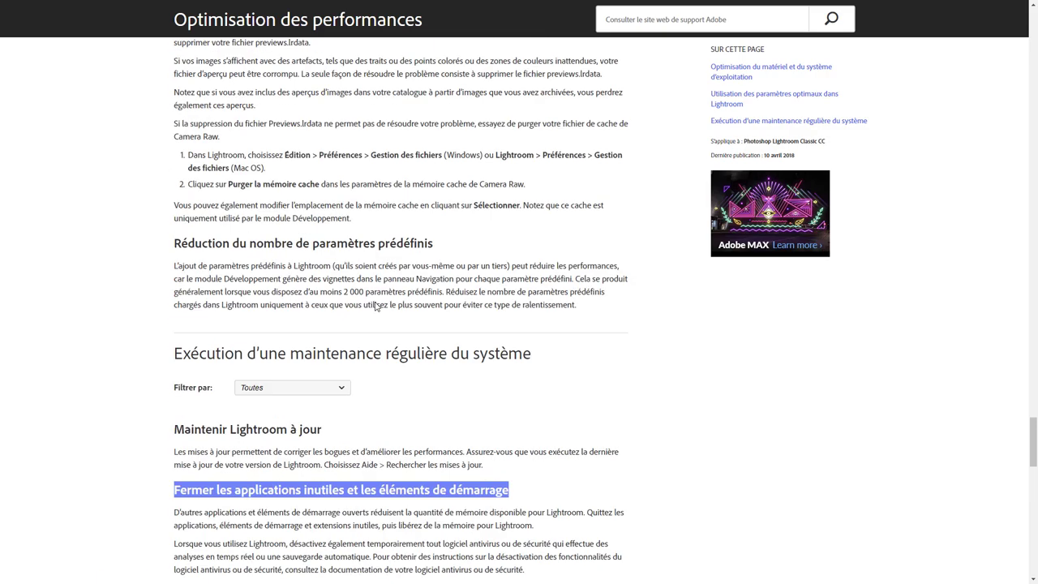
scroll(376, 304, "up", 4)
scroll(377, 304, "up", 4)
scroll(378, 302, "up", 4)
scroll(378, 303, "up", 4)
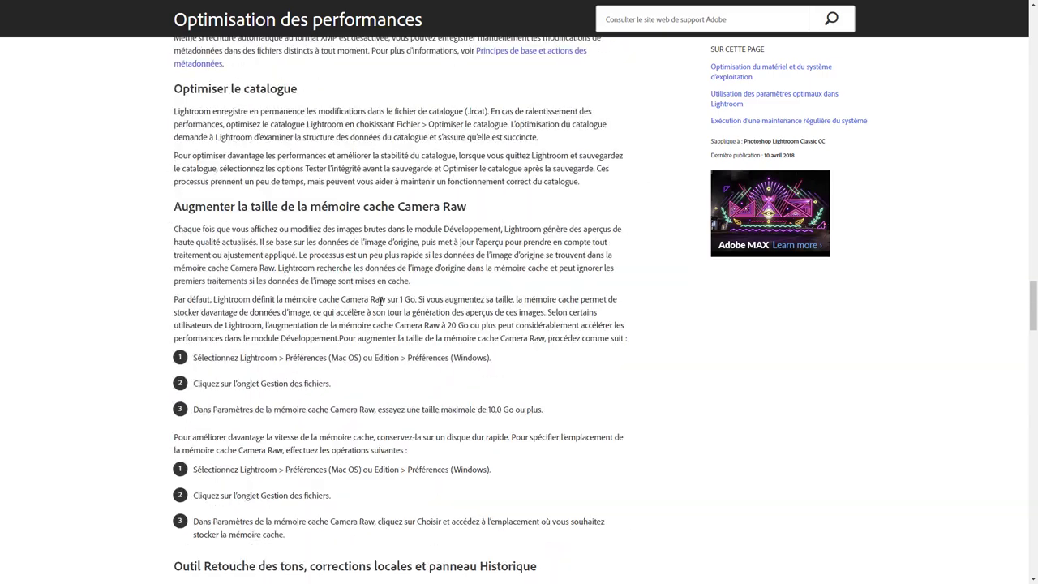
scroll(378, 302, "up", 4)
scroll(379, 303, "up", 5)
scroll(380, 303, "up", 7)
scroll(380, 303, "up", 5)
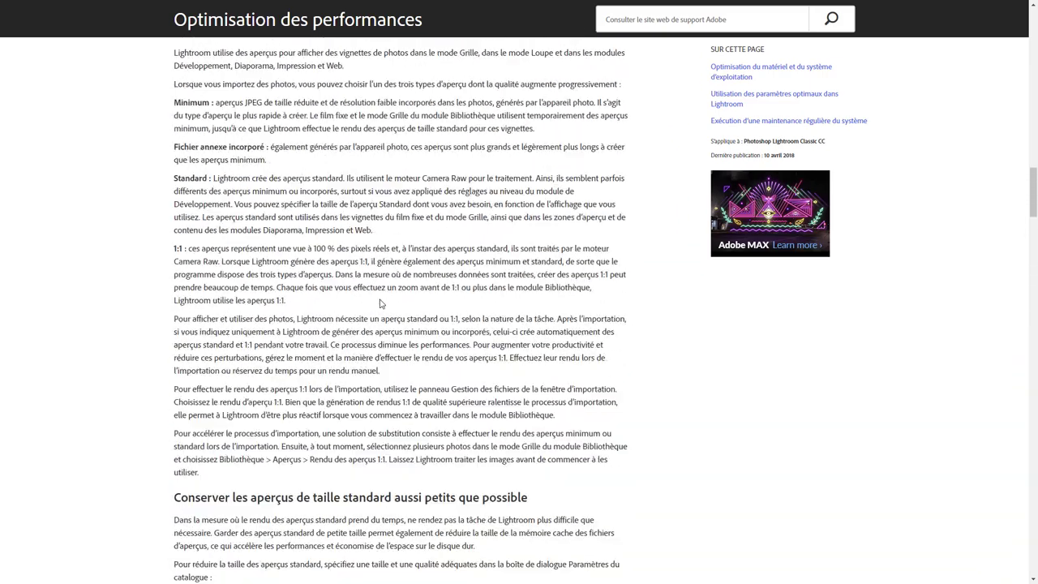
scroll(380, 302, "up", 4)
scroll(381, 301, "up", 2)
scroll(380, 299, "up", 2)
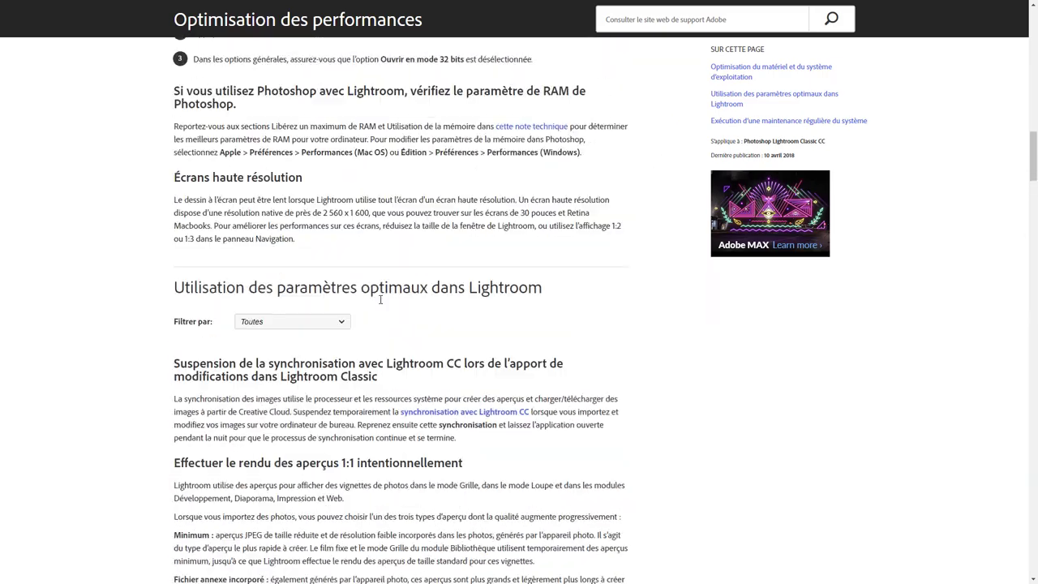